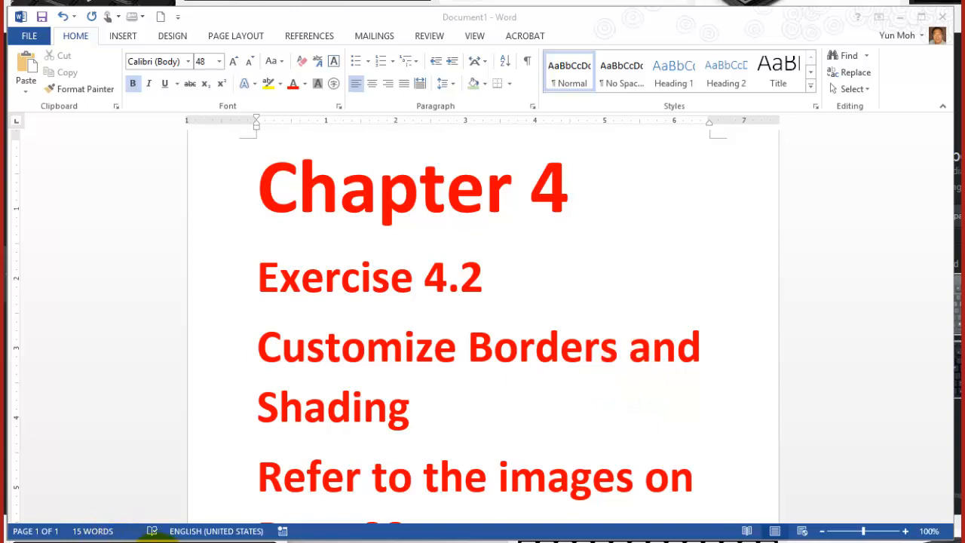
- Switch to C02-E02-IntlCorres.docx and open the Borders and Shading settings for the "International Correspondence" heading
mouse_move(171, 542)
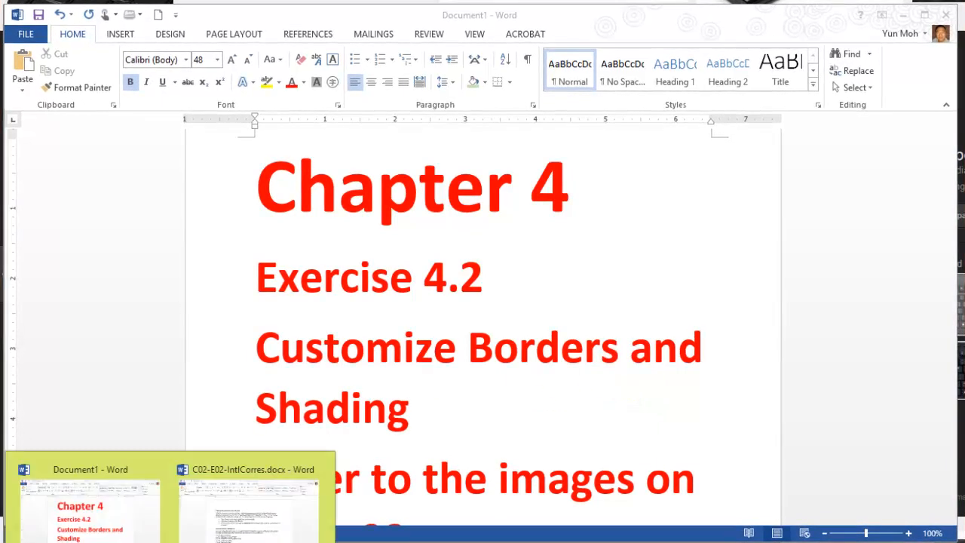
click(222, 523)
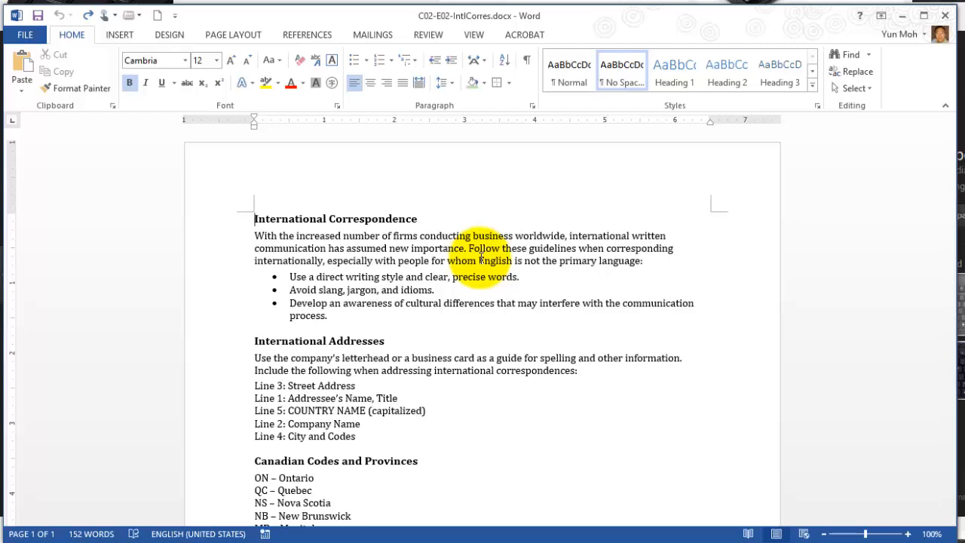
click(375, 213)
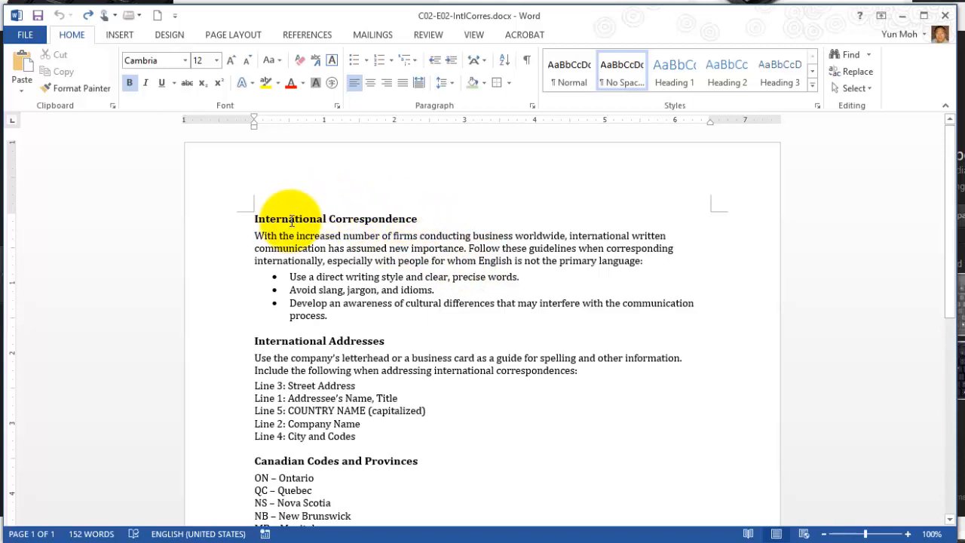
click(510, 86)
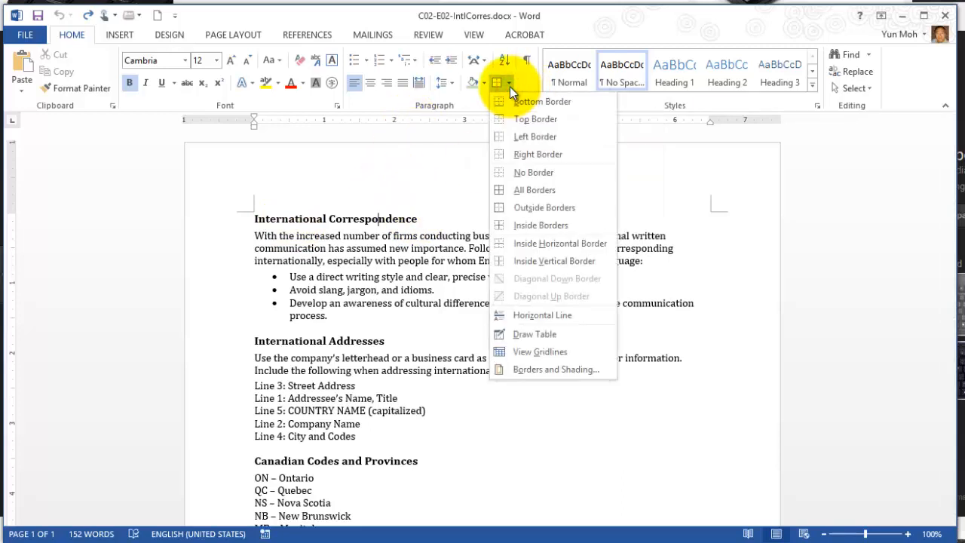
click(564, 369)
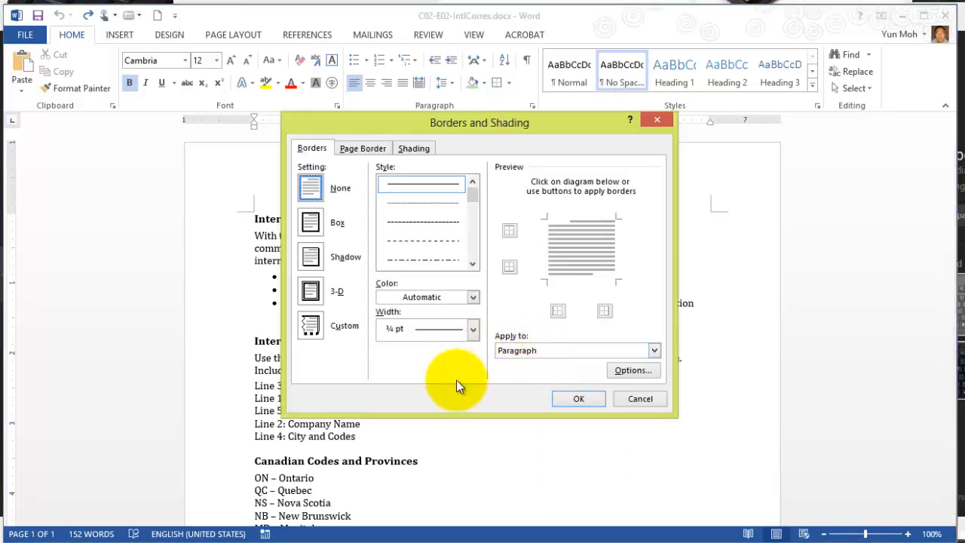
click(317, 148)
click(356, 149)
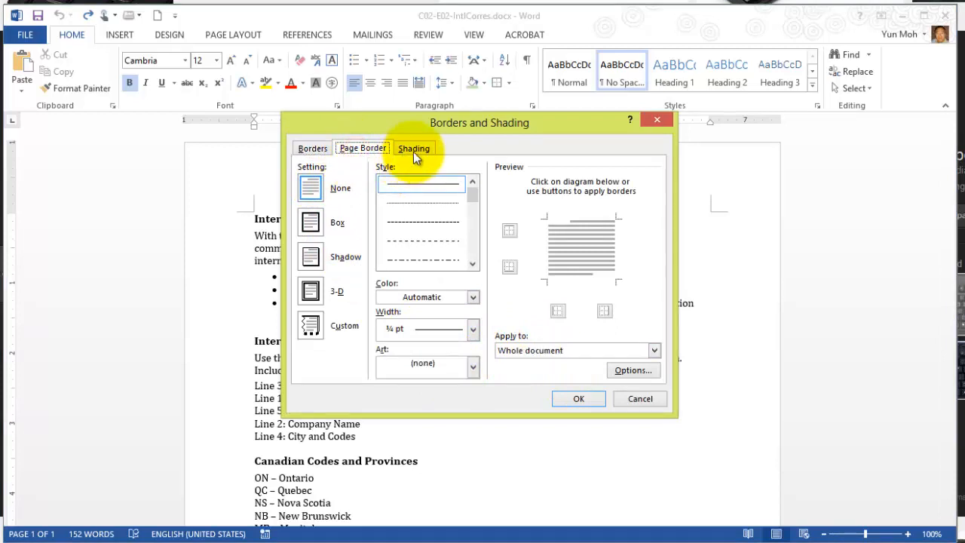
click(414, 148)
click(313, 148)
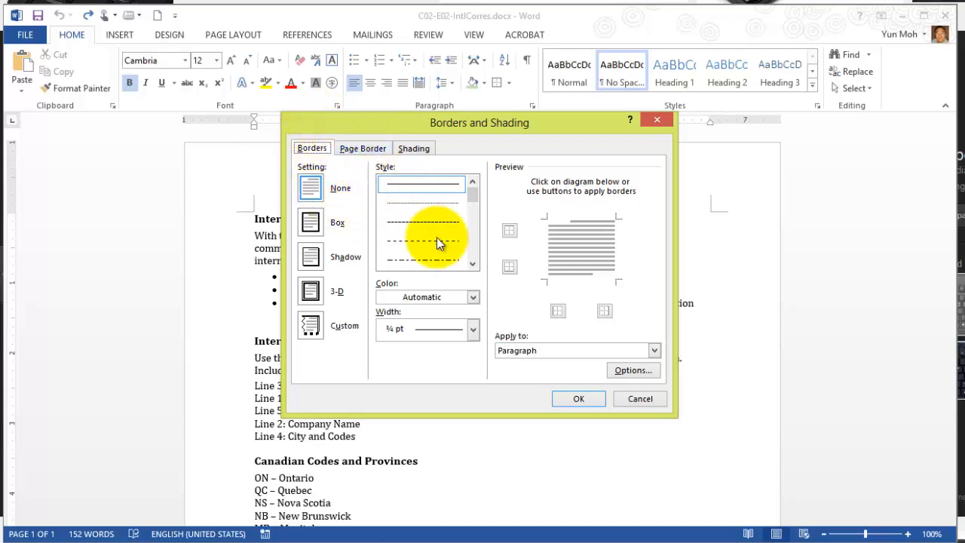
click(517, 296)
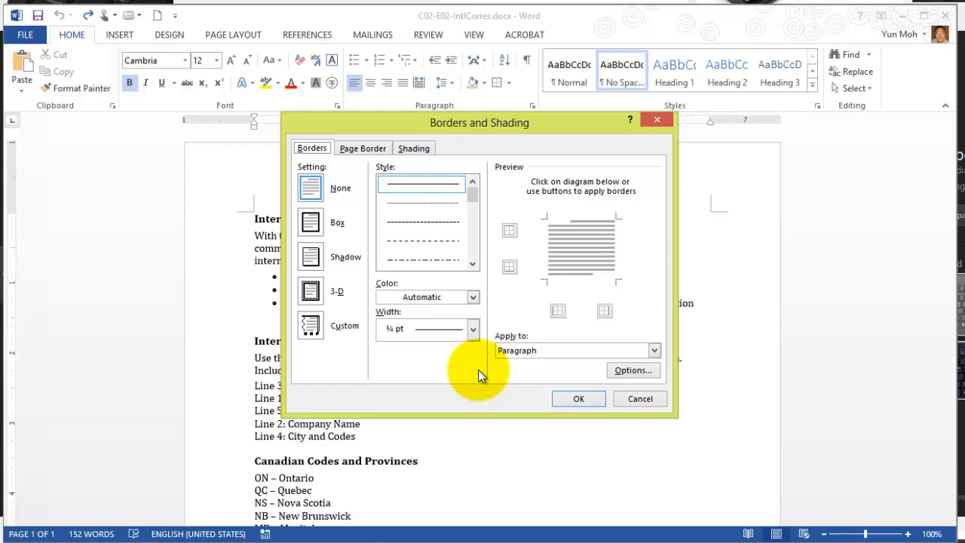
- Give the heading paragraph a solid dark blue top border with a width of 1 pt
click(312, 193)
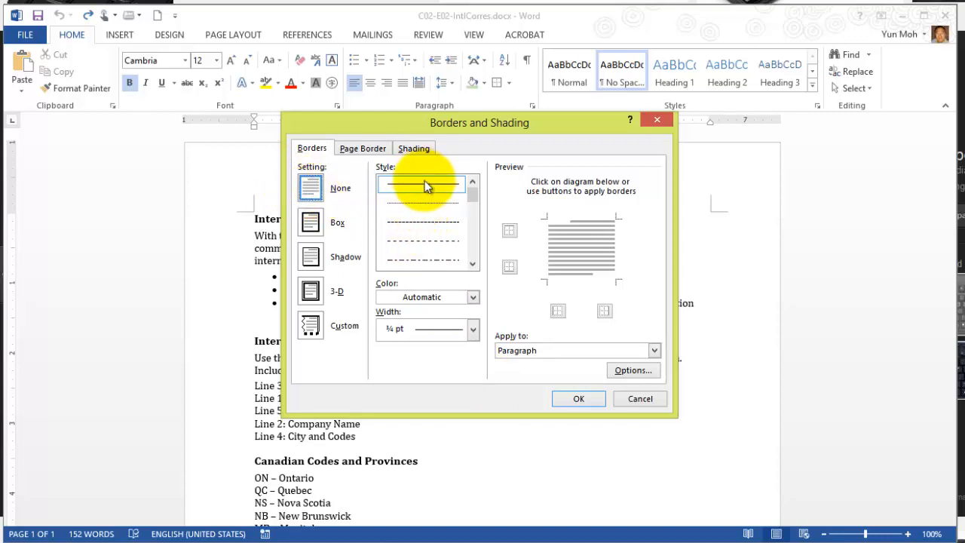
click(473, 298)
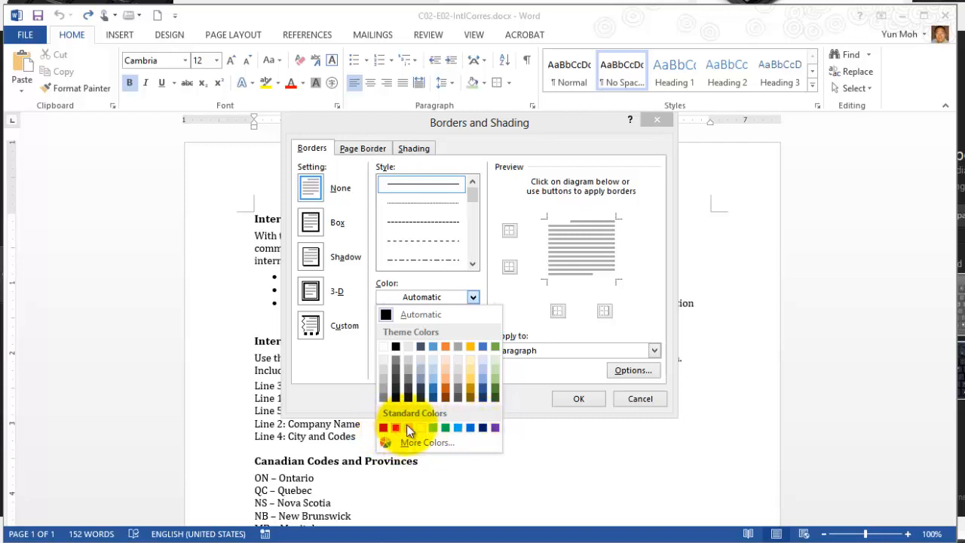
click(483, 427)
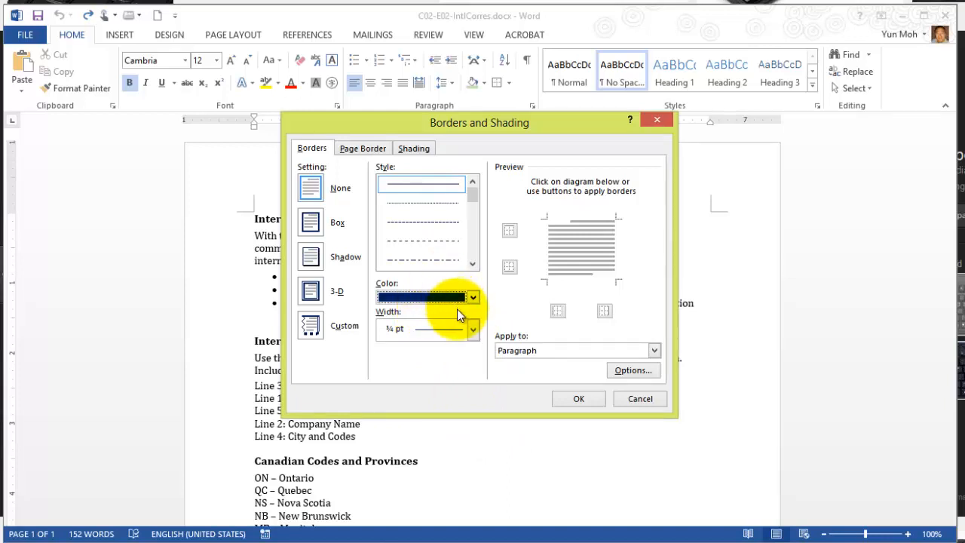
click(472, 331)
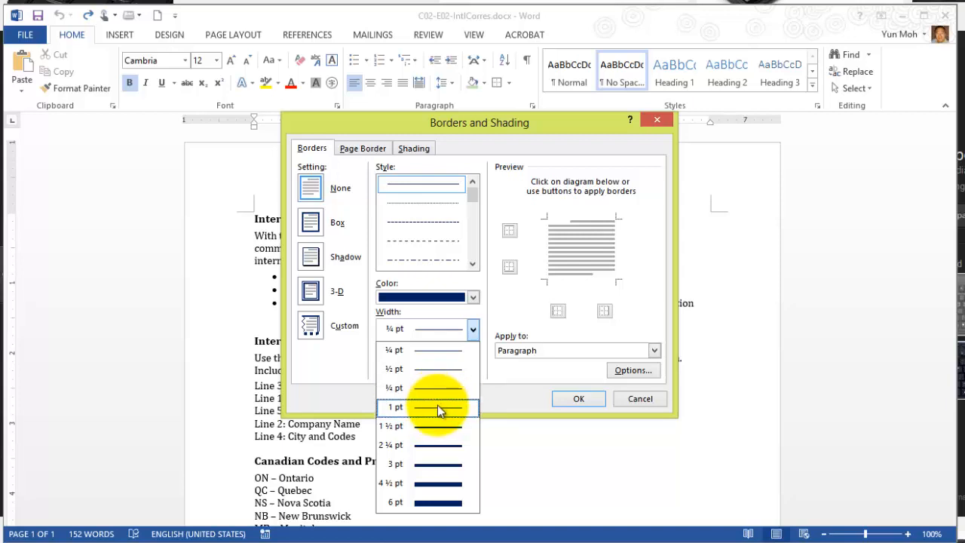
click(438, 407)
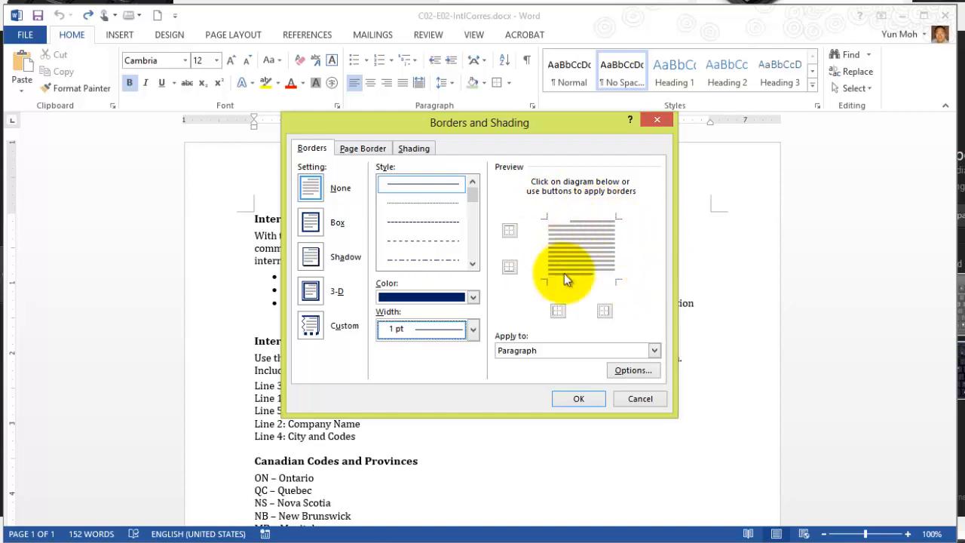
click(579, 219)
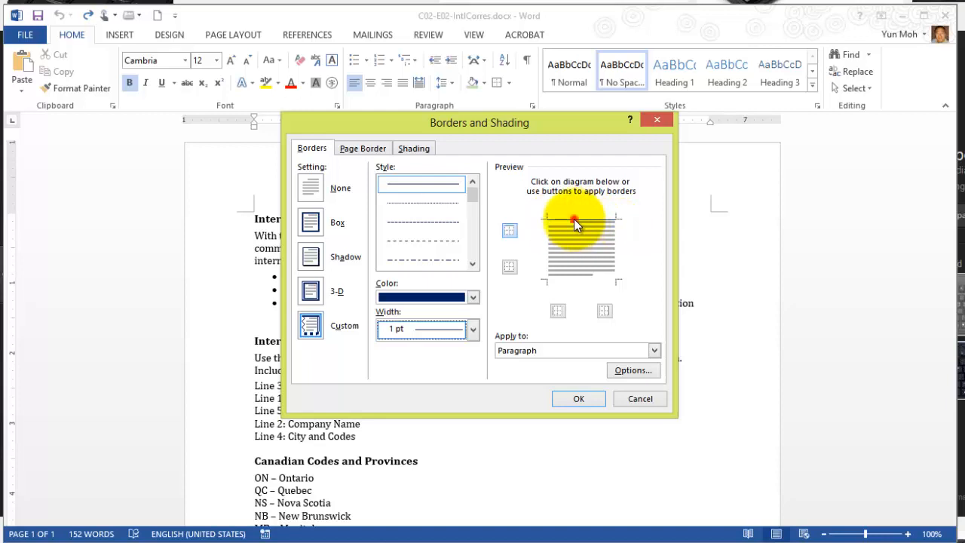
- Toggle the heading's top border off and on again, leaving it applied
click(574, 219)
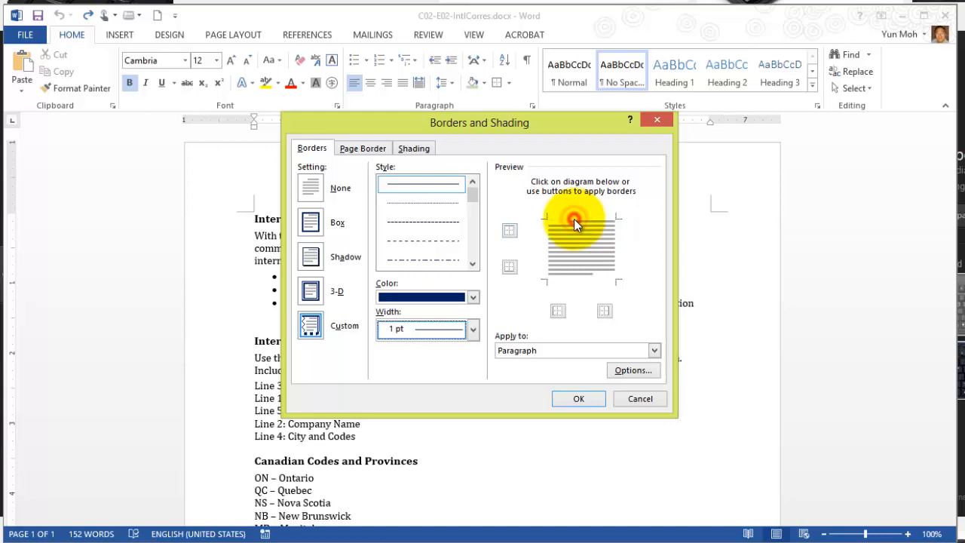
click(574, 219)
click(573, 219)
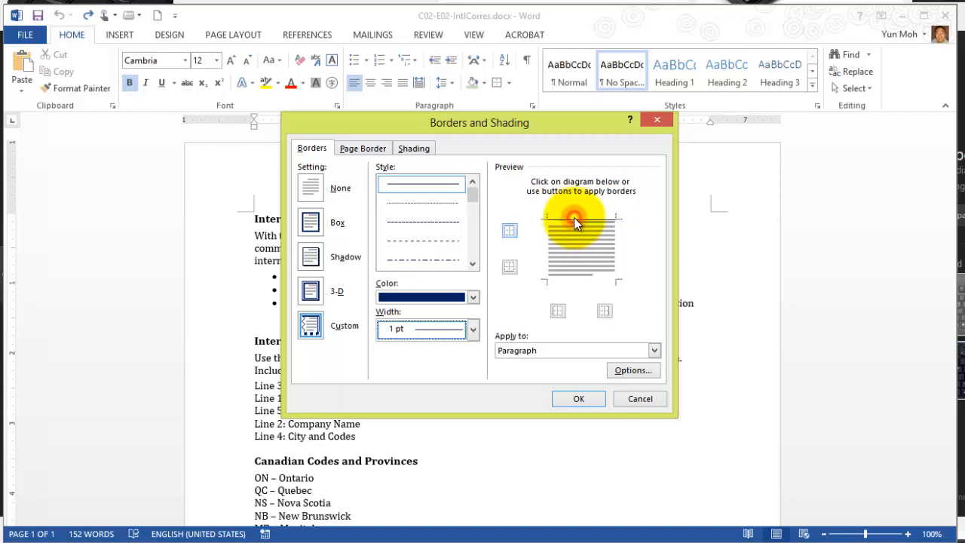
click(510, 231)
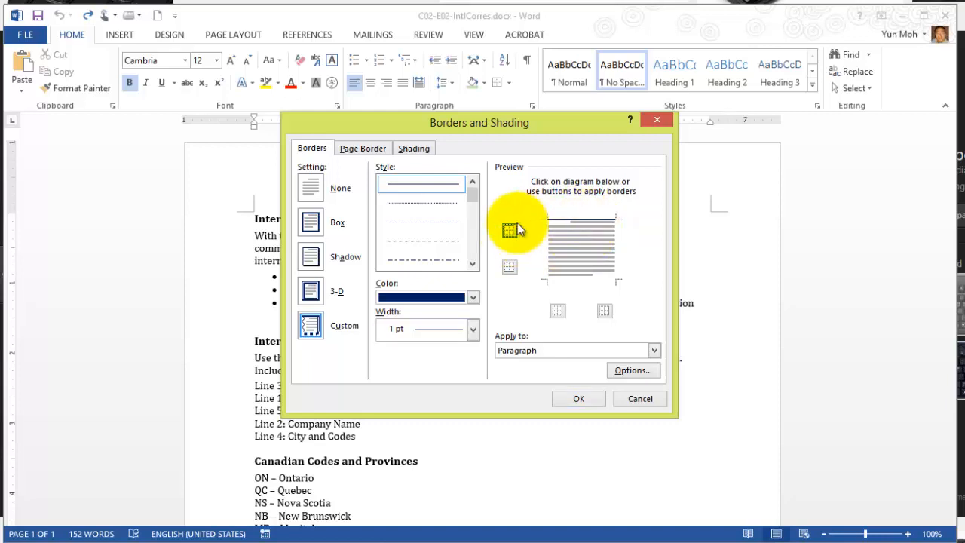
click(511, 232)
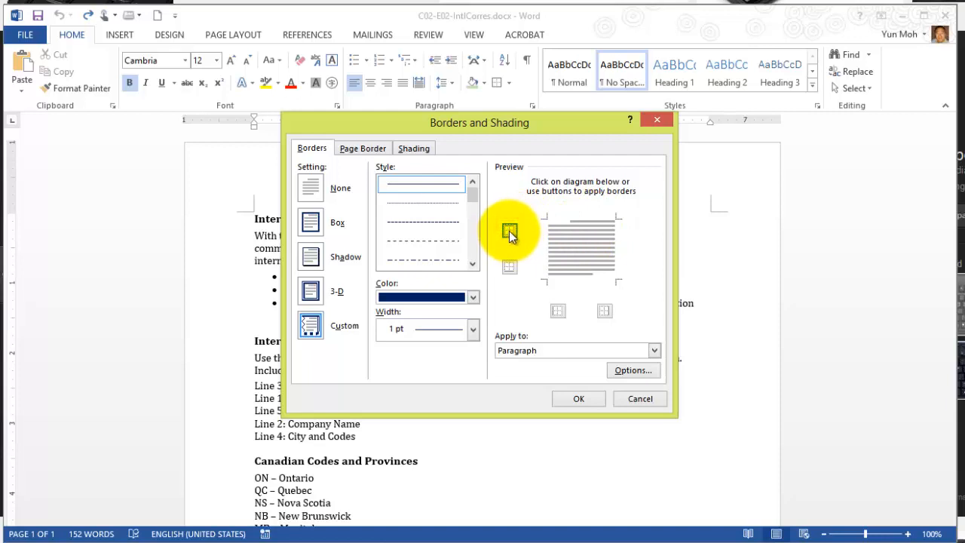
click(510, 233)
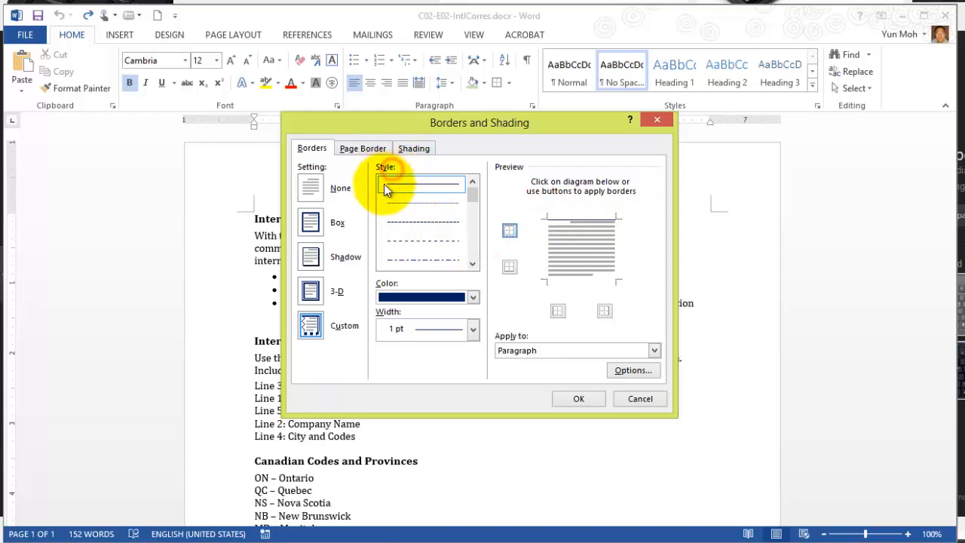
- Give the heading paragraph a dark blue bottom border using the 3 pt thick-and-thin double line style
click(472, 263)
click(472, 263)
click(473, 265)
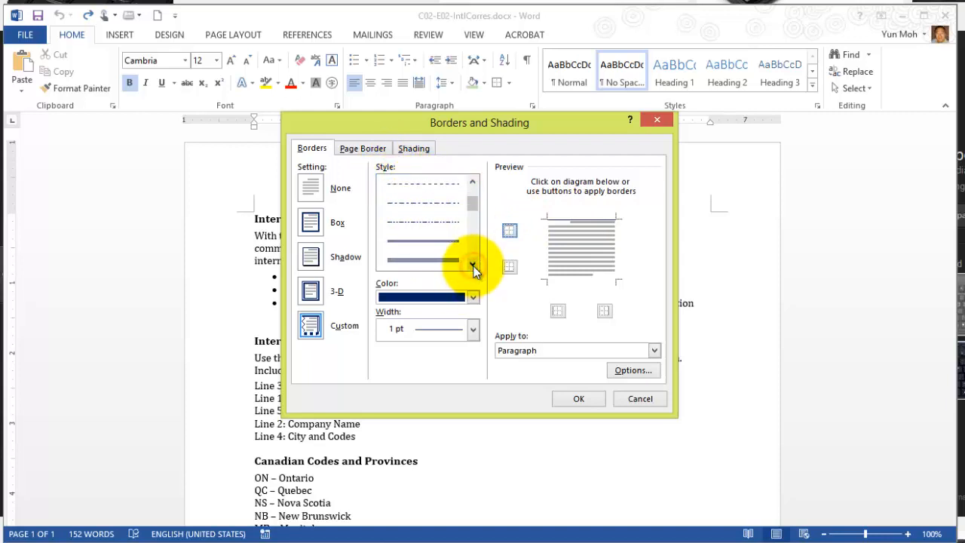
click(473, 264)
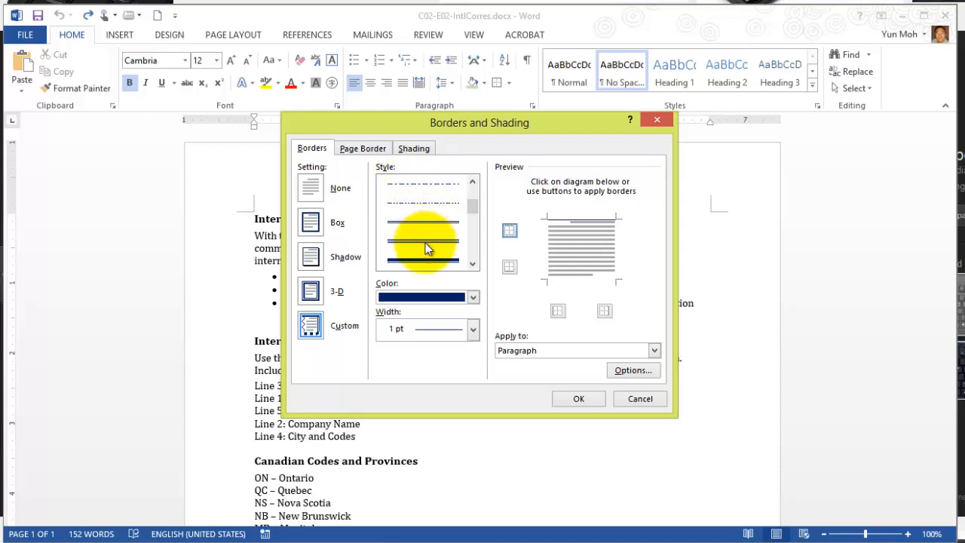
click(474, 264)
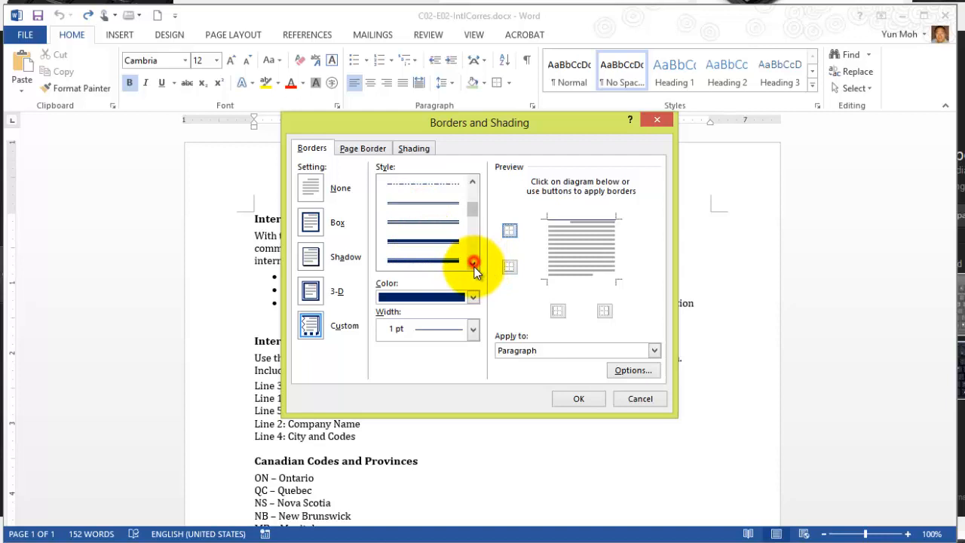
click(422, 243)
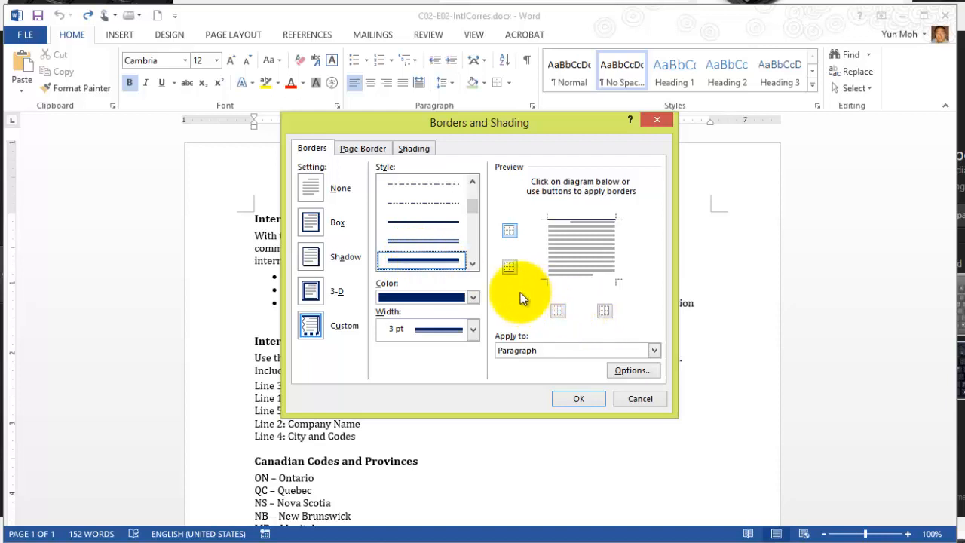
click(575, 280)
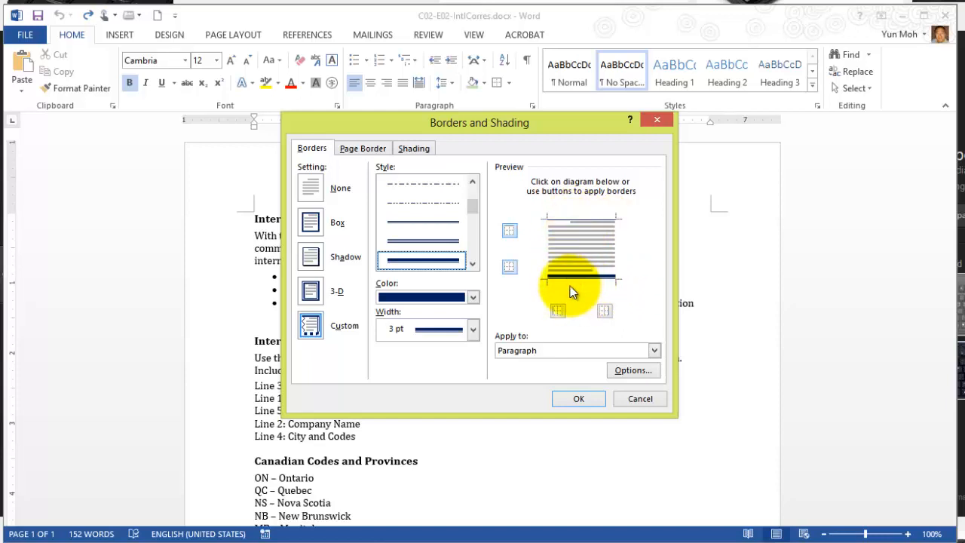
click(510, 269)
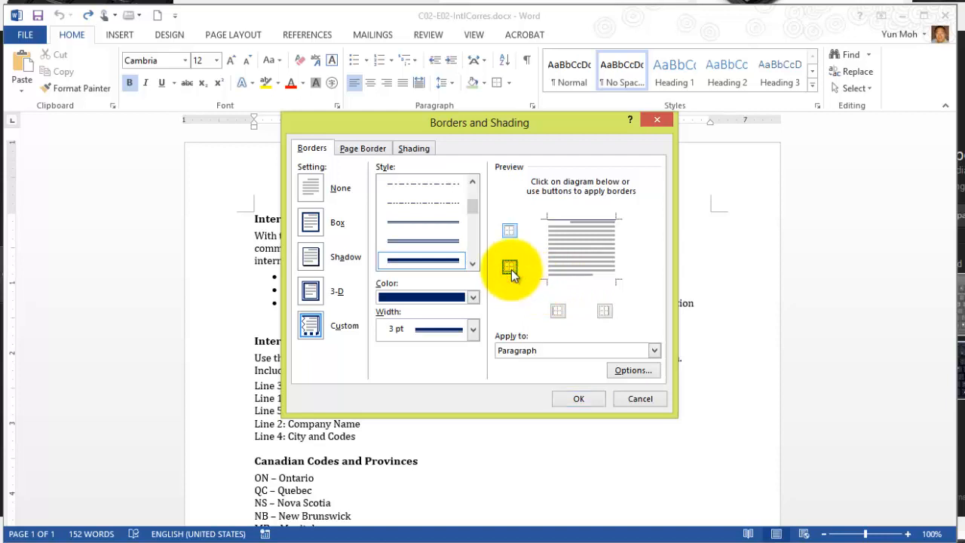
click(512, 270)
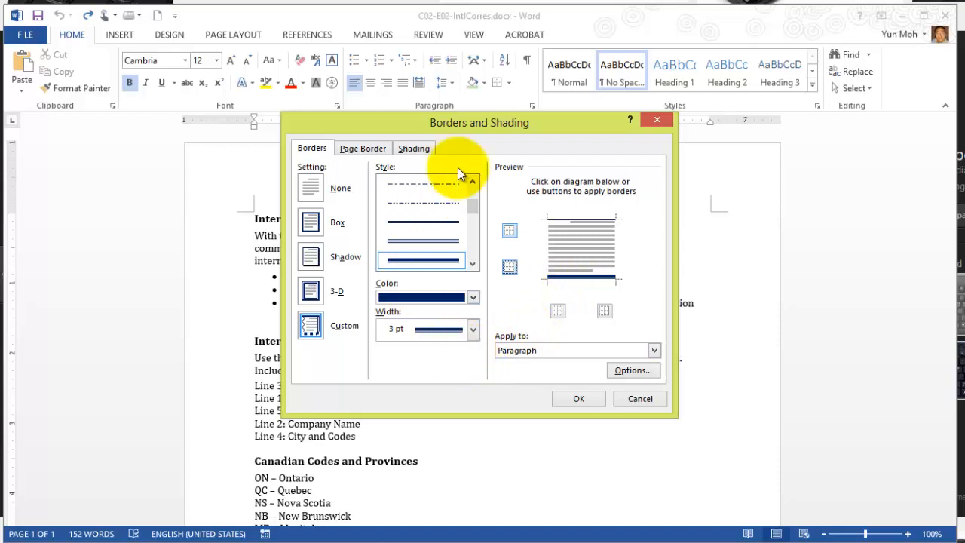
- Shade the heading paragraph with Gold, Accent 4, Lighter 80% and apply the border and shading settings
click(410, 151)
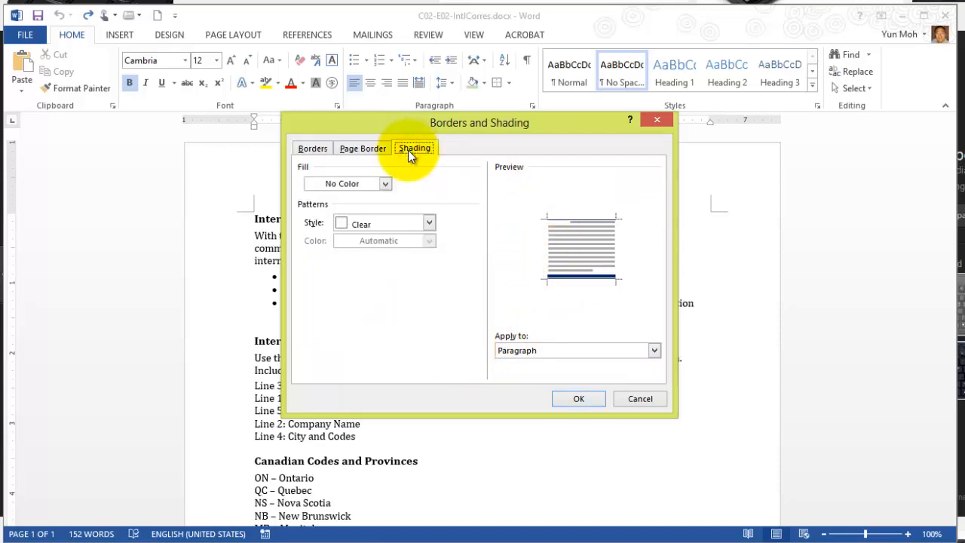
click(385, 183)
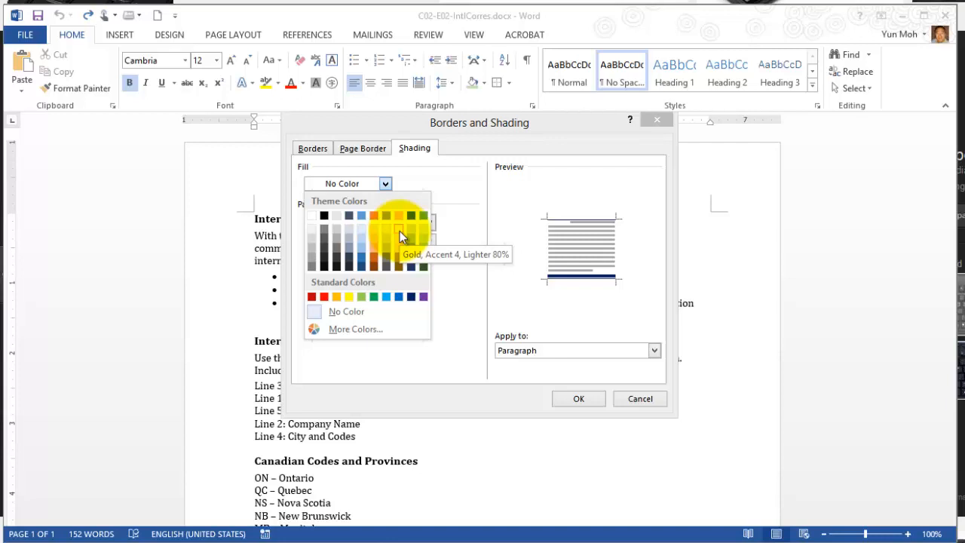
click(399, 231)
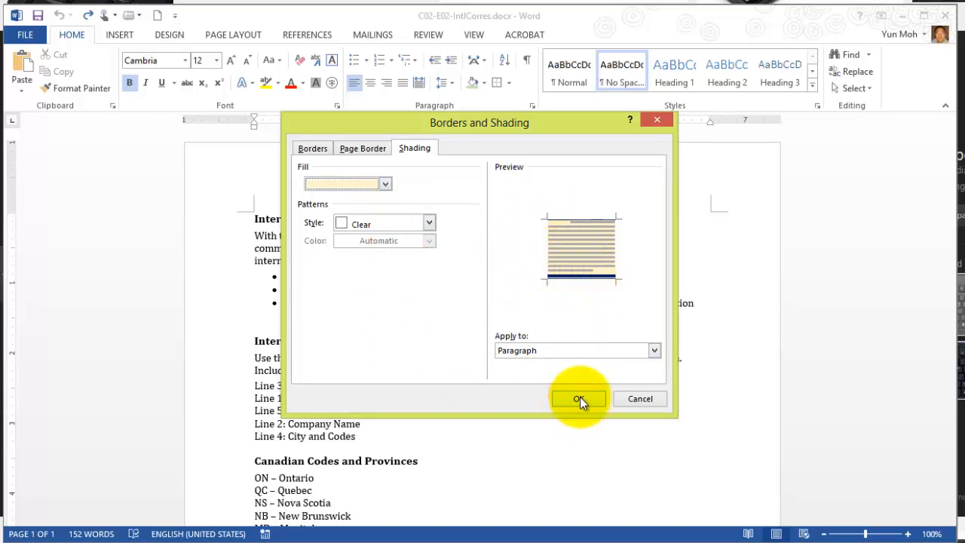
click(310, 150)
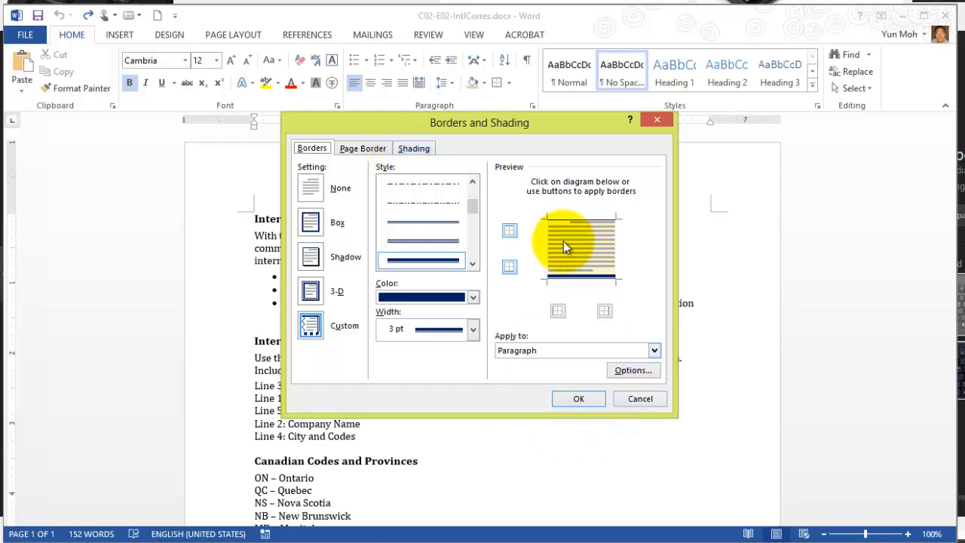
click(579, 399)
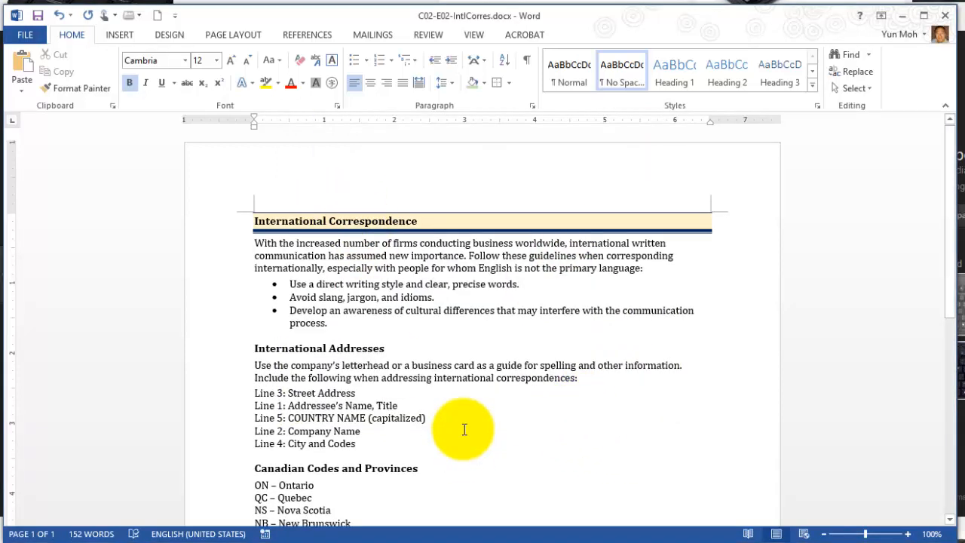
click(424, 350)
drag(426, 351, 255, 348)
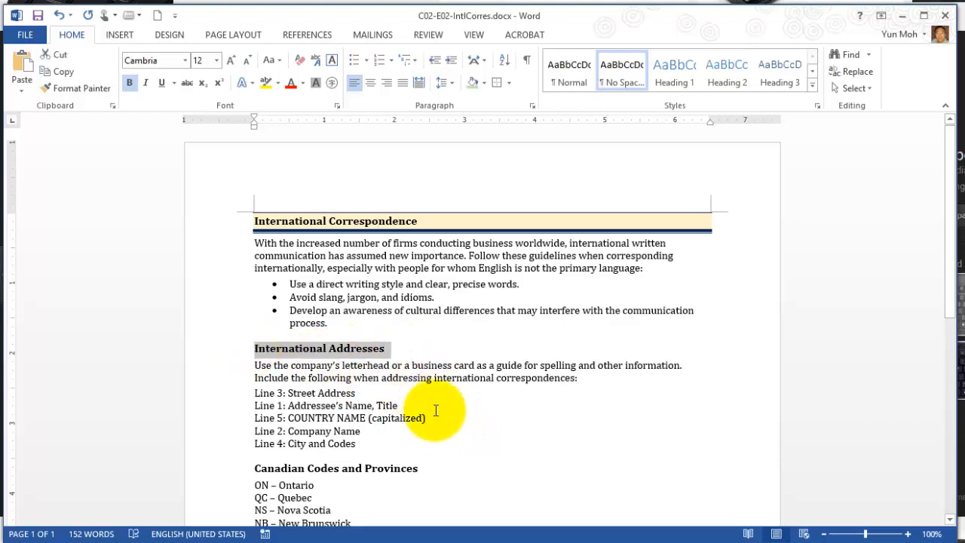
scroll(435, 409, down, 2)
drag(422, 400, 249, 401)
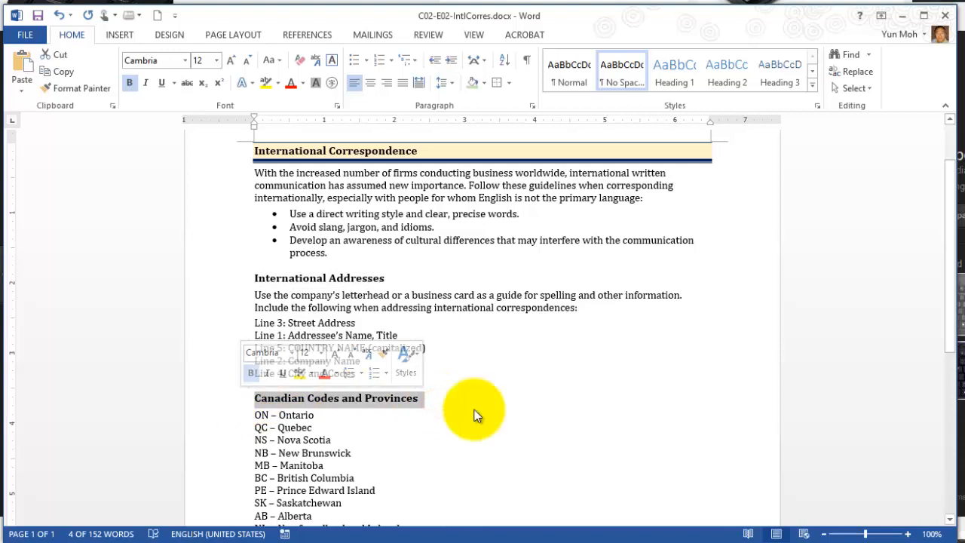
- Repeat the last border and shading formatting on the International Addresses heading, and undo it
click(399, 279)
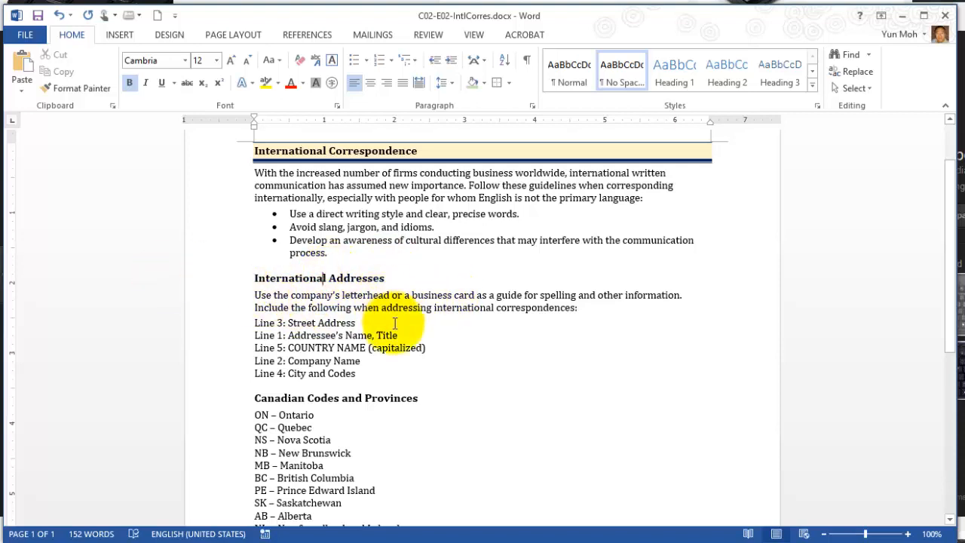
scroll(362, 343, up, 2)
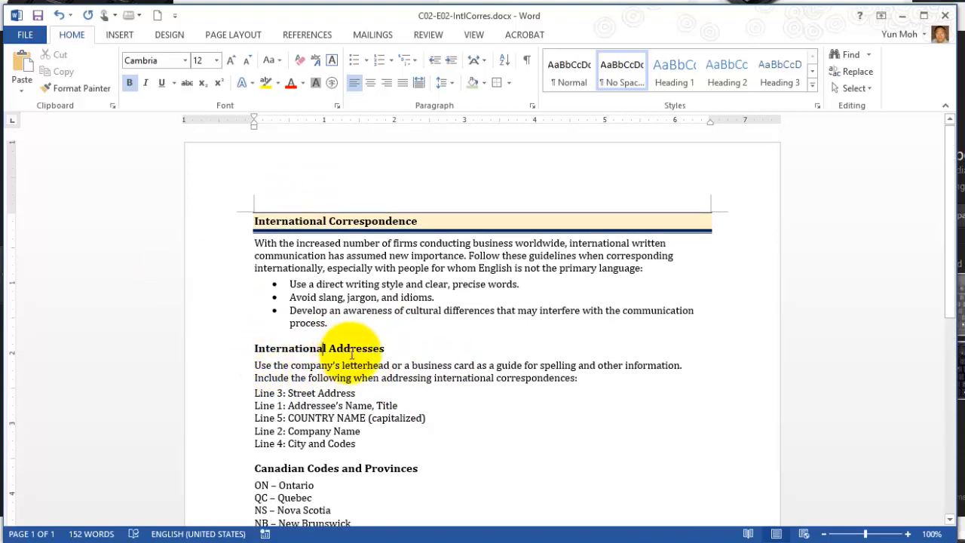
key(F4)
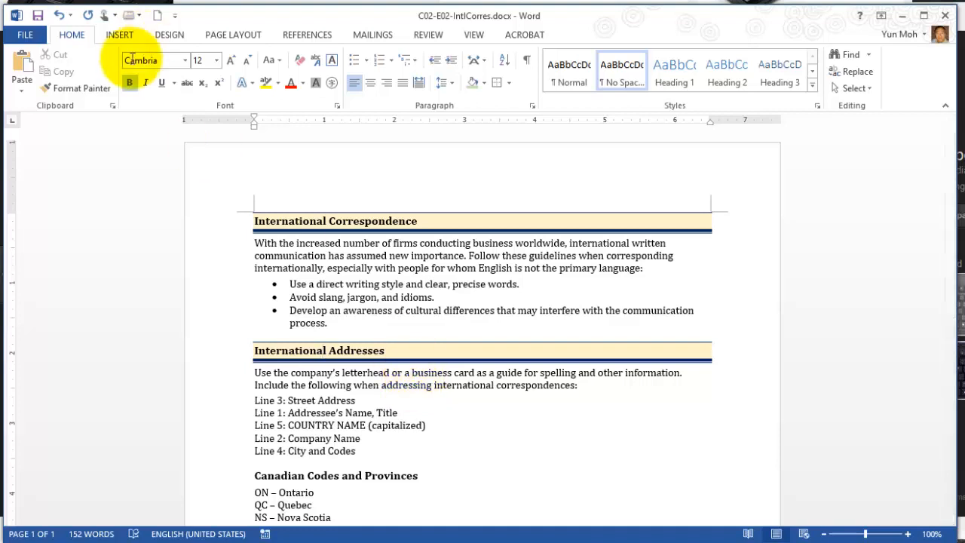
click(59, 15)
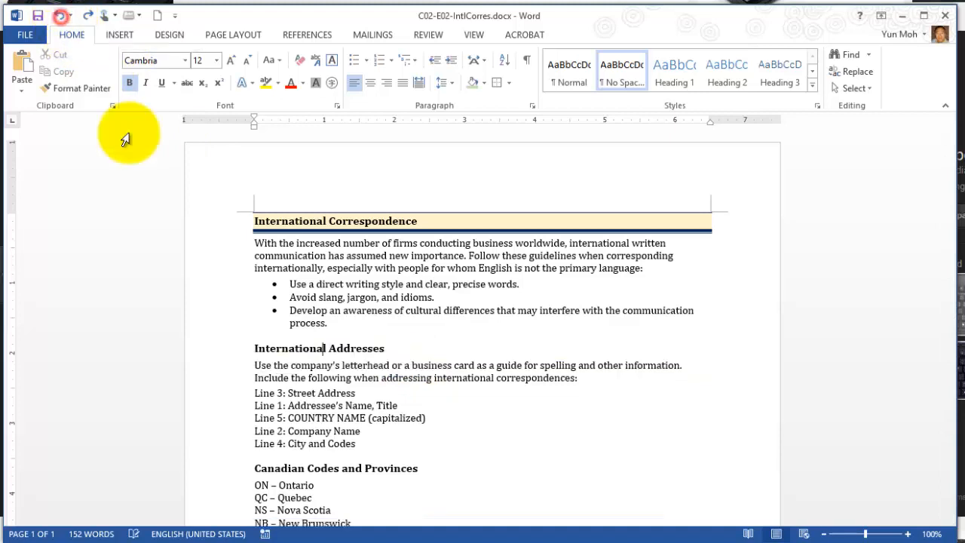
- Copy the International Correspondence heading's formatting to the International Addresses heading with a single-use Format Painter, and undo it
click(435, 221)
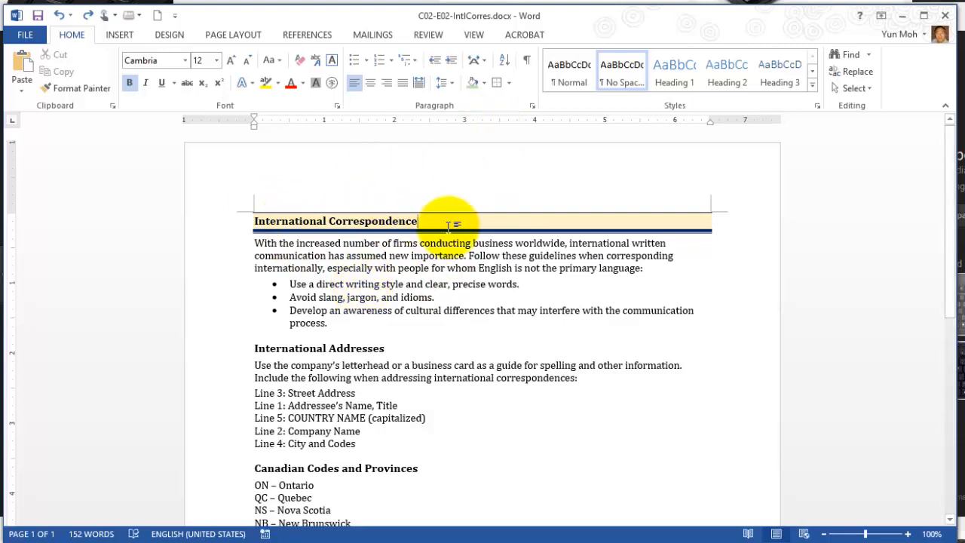
click(89, 91)
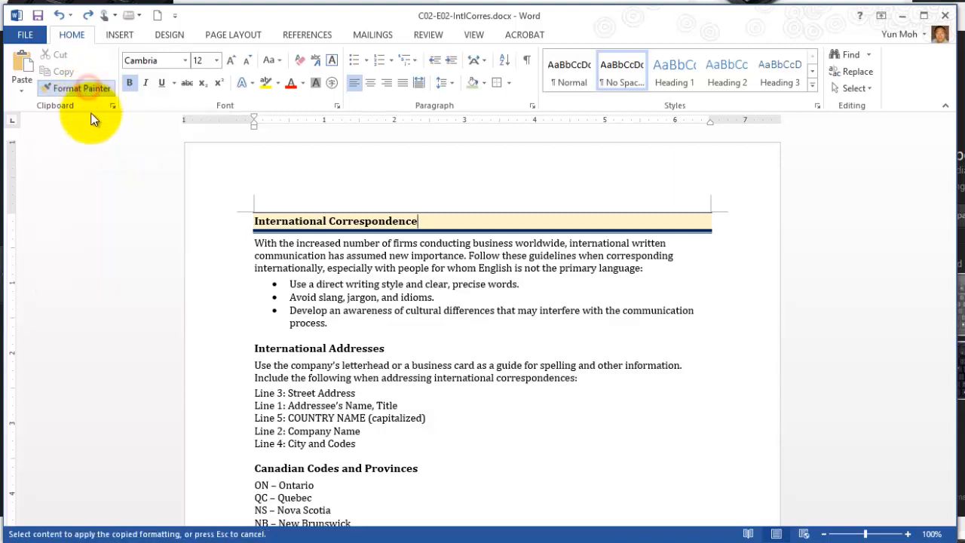
click(301, 348)
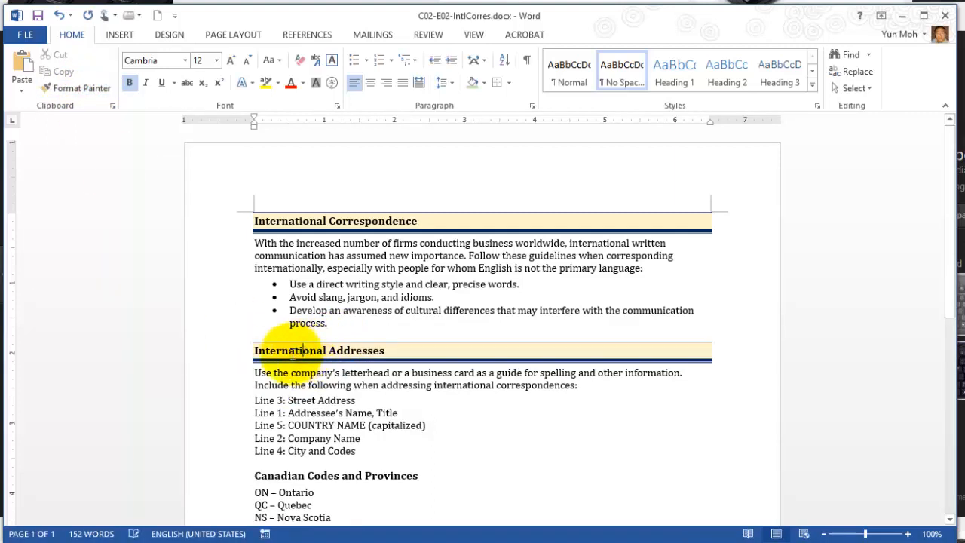
click(395, 451)
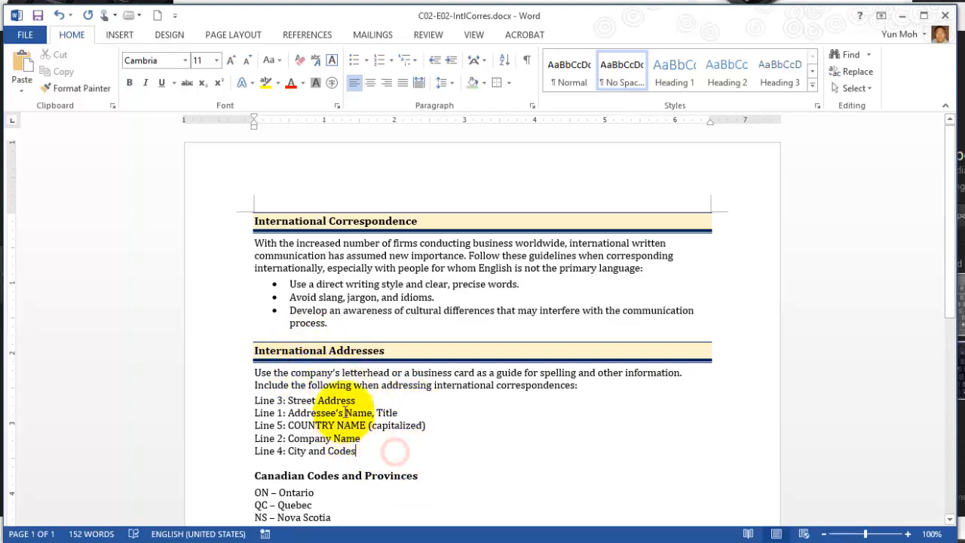
scroll(339, 430, down, 2)
click(349, 408)
scroll(360, 425, down, 3)
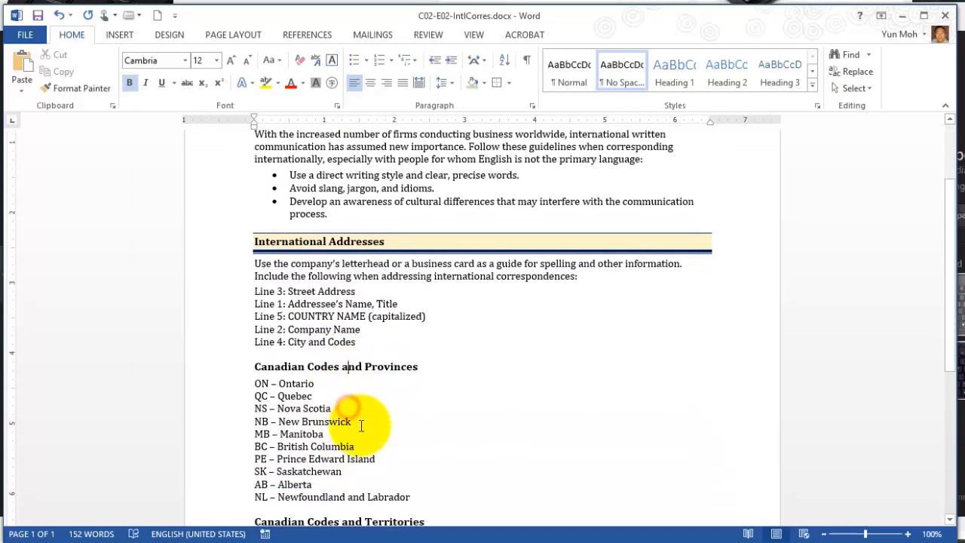
click(362, 454)
scroll(412, 449, up, 2)
scroll(407, 441, up, 2)
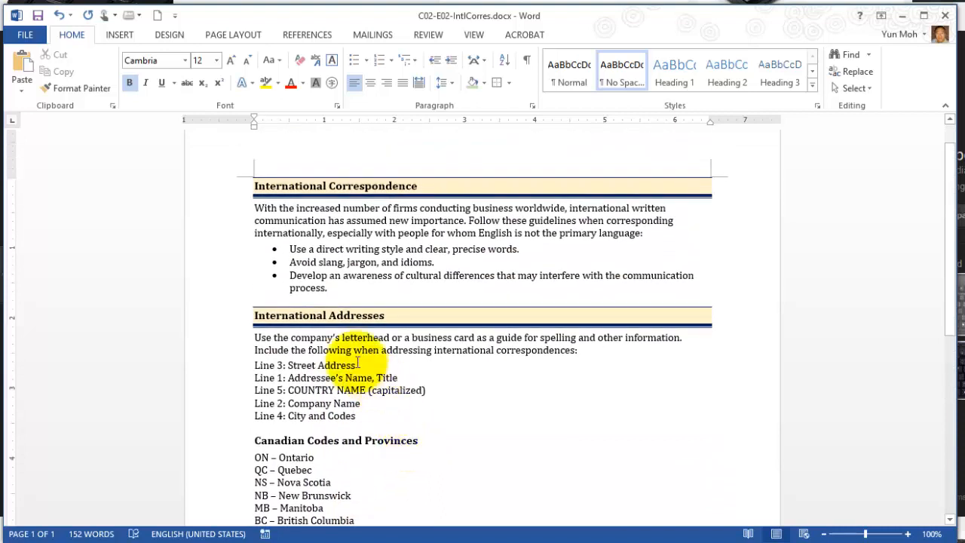
click(59, 16)
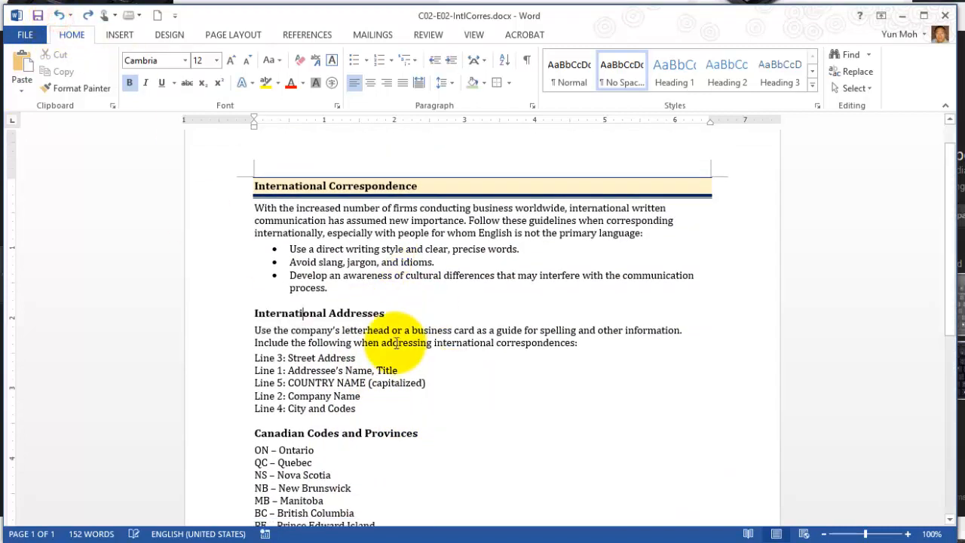
- Copy the International Correspondence formatting to the International Addresses, Canadian Codes and Provinces, and Canadian Codes and Territories headings with Format Painter, and save the document
click(343, 188)
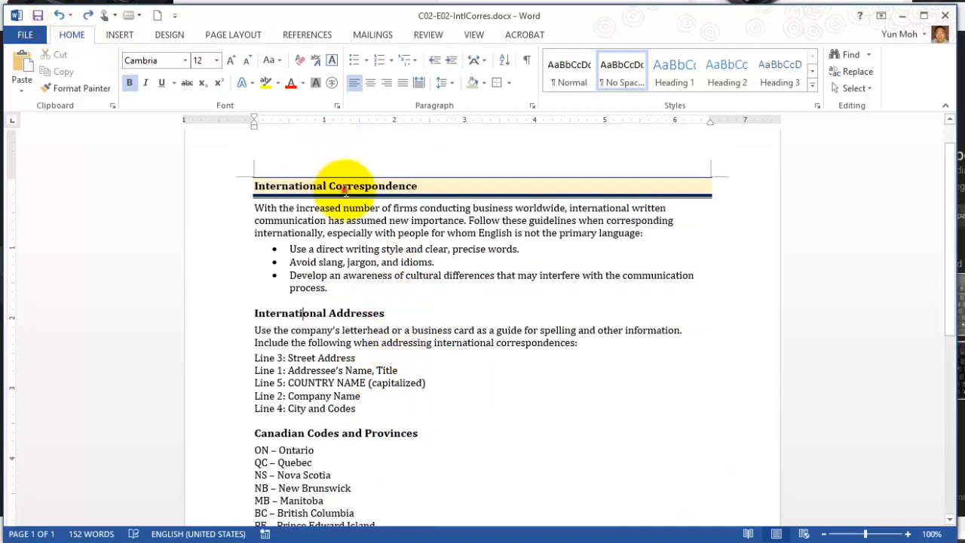
click(443, 187)
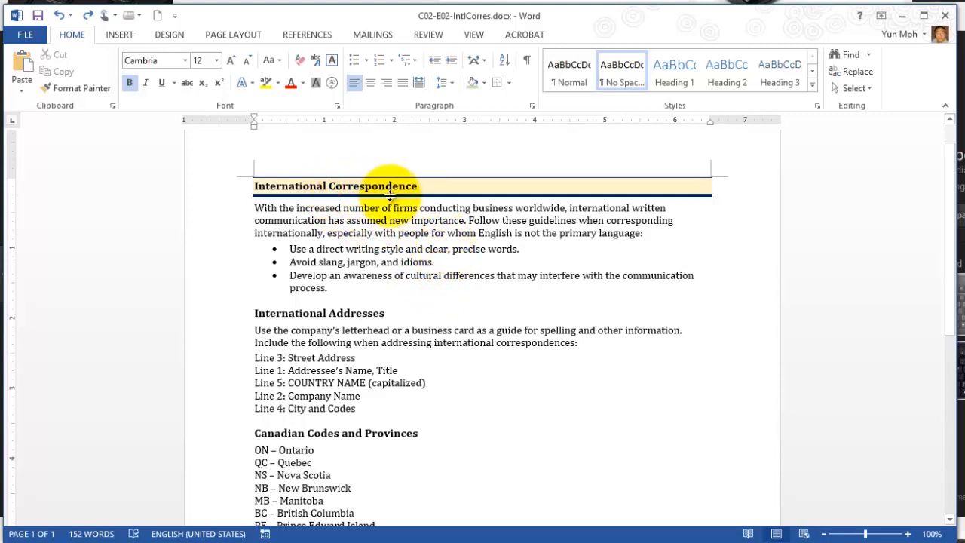
click(329, 187)
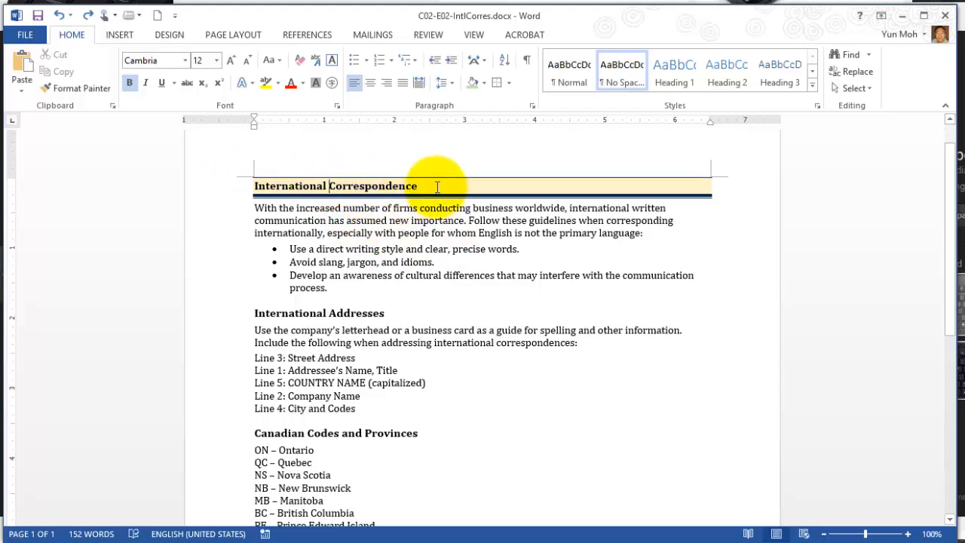
click(65, 89)
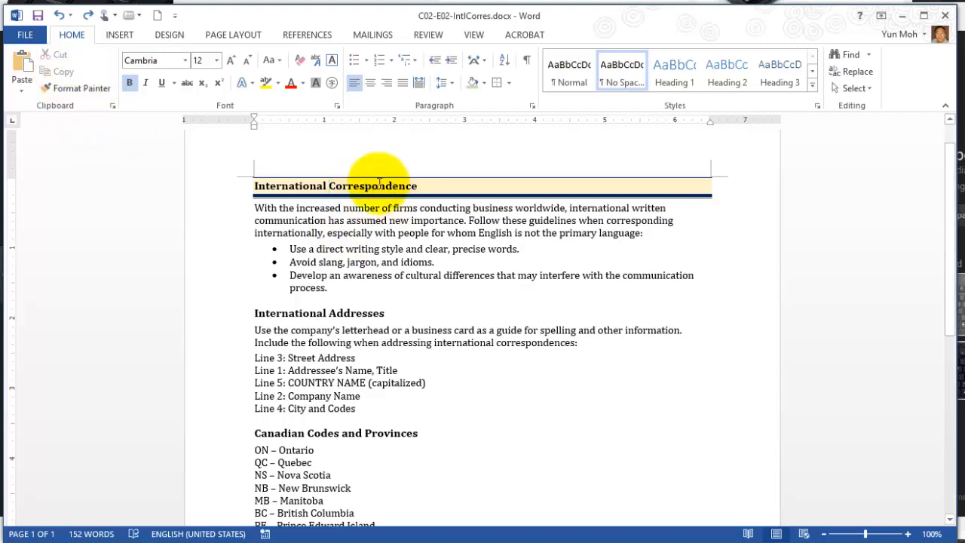
click(61, 87)
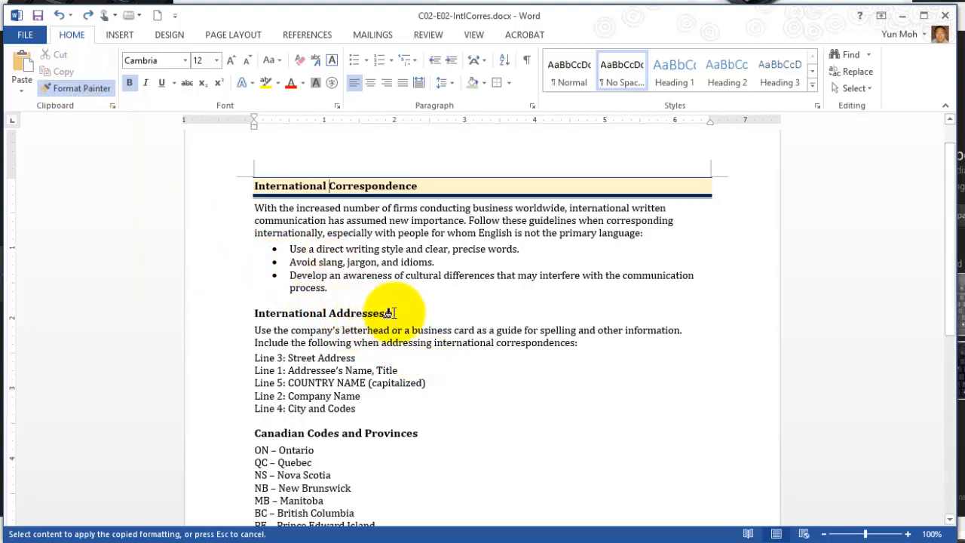
click(354, 314)
scroll(430, 416, down, 2)
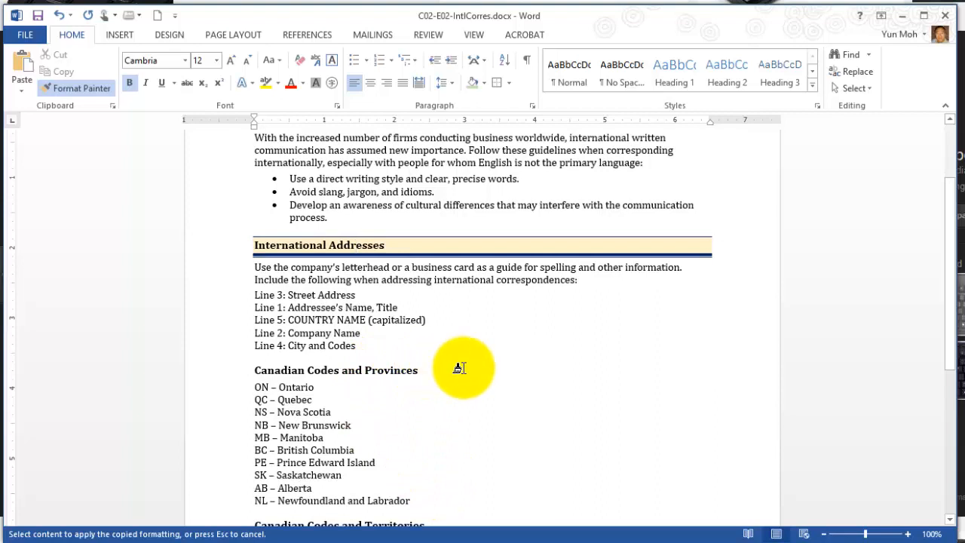
click(392, 369)
scroll(483, 407, down, 5)
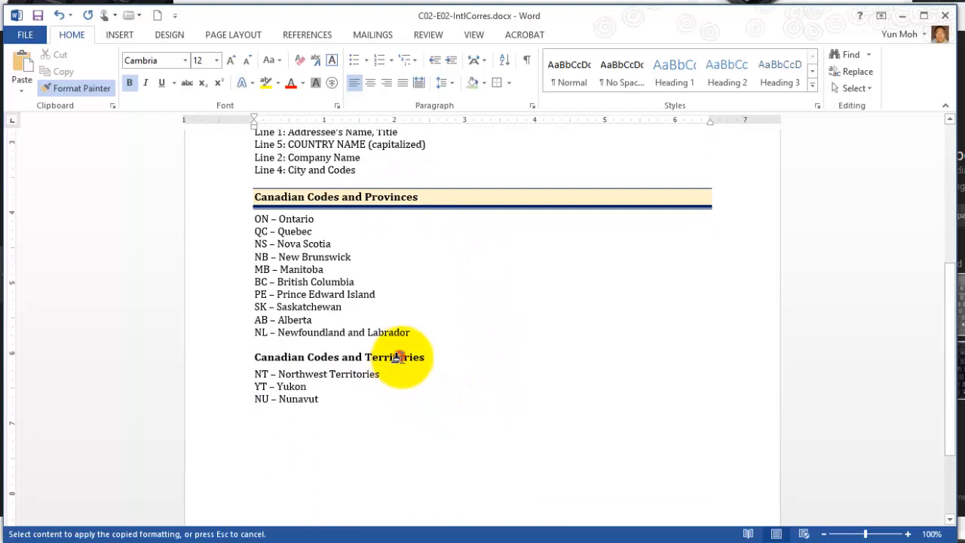
click(395, 360)
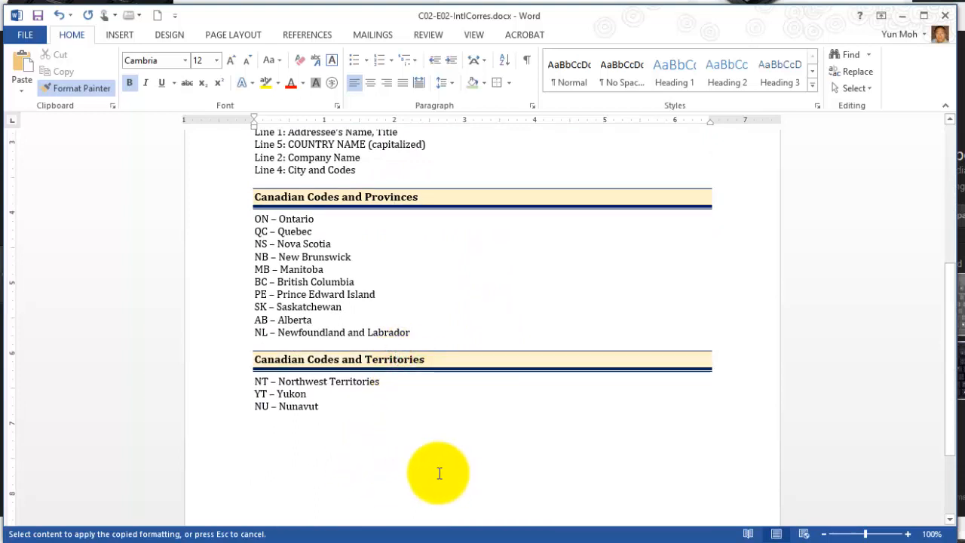
click(49, 89)
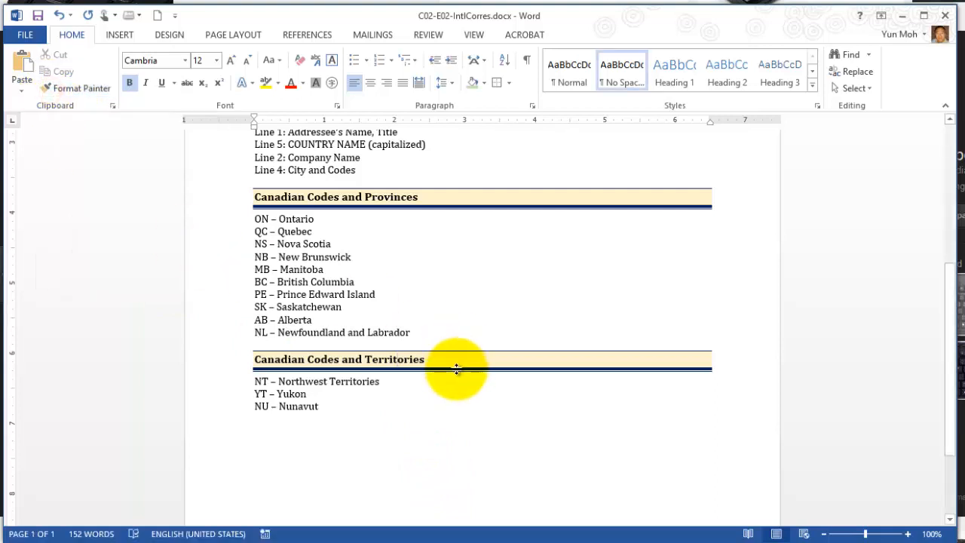
click(403, 414)
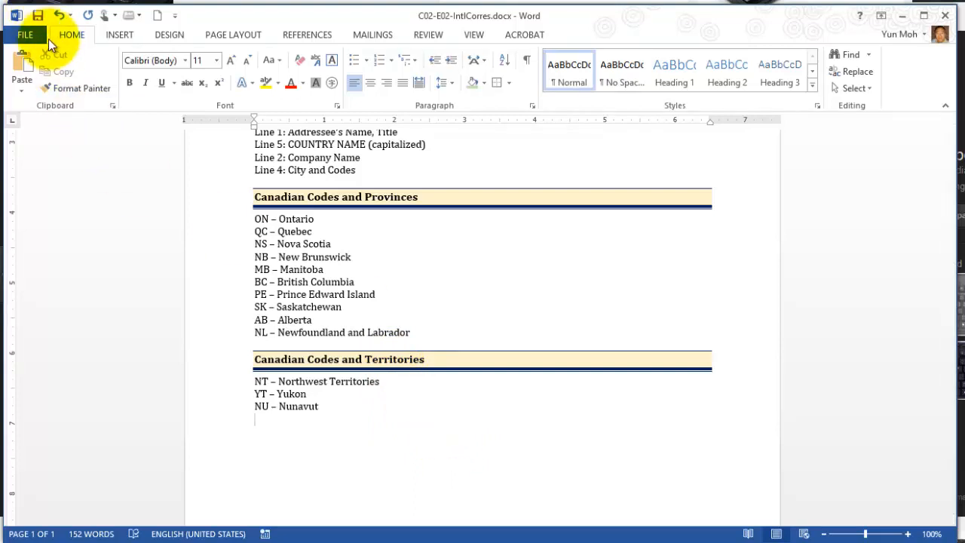
click(38, 15)
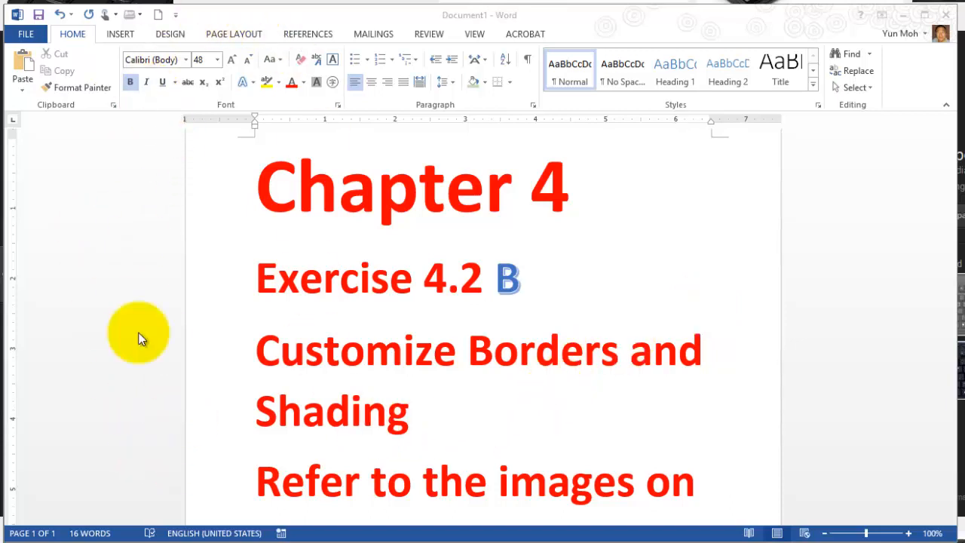
- Switch to C02-E02-IntlCorres.docx and open the Border and Shading Options for the International Correspondence heading
mouse_move(90, 539)
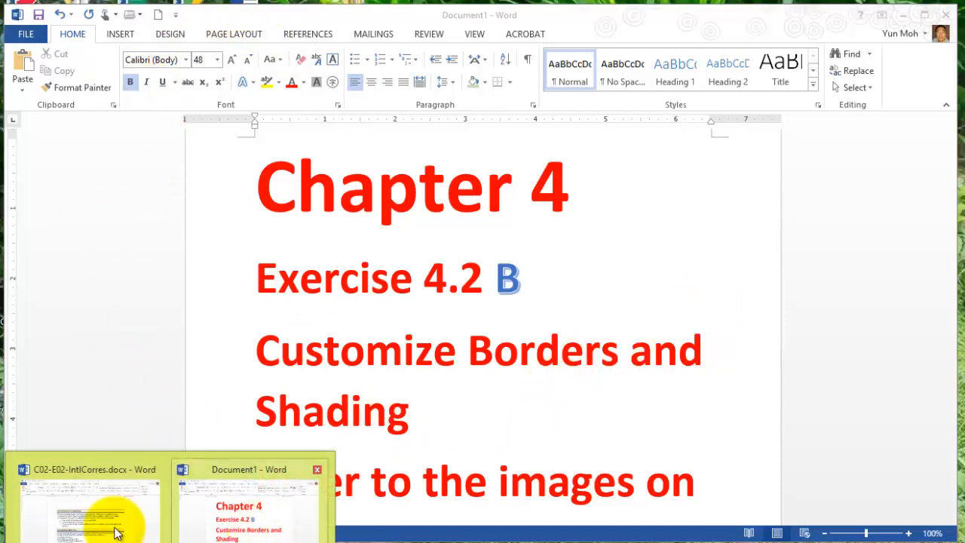
click(118, 475)
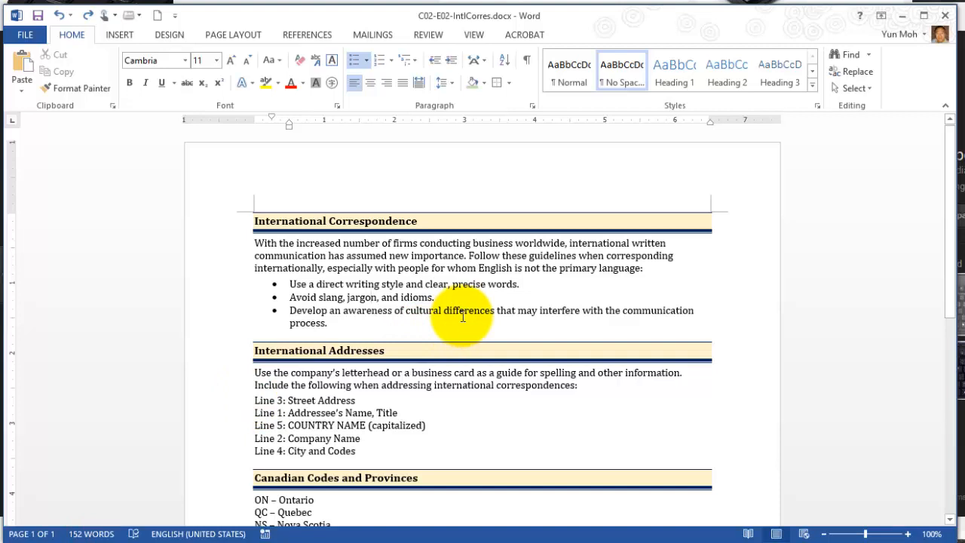
click(324, 221)
click(391, 221)
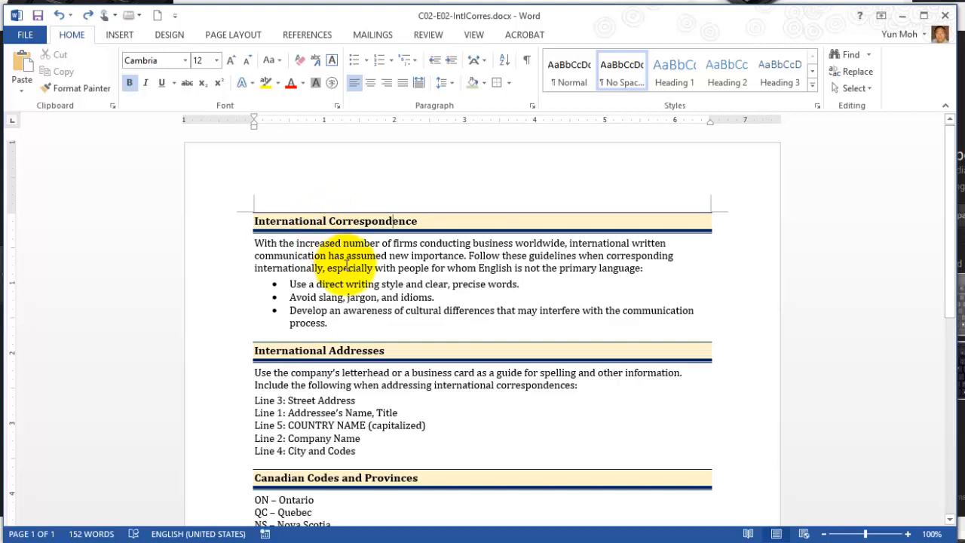
click(510, 86)
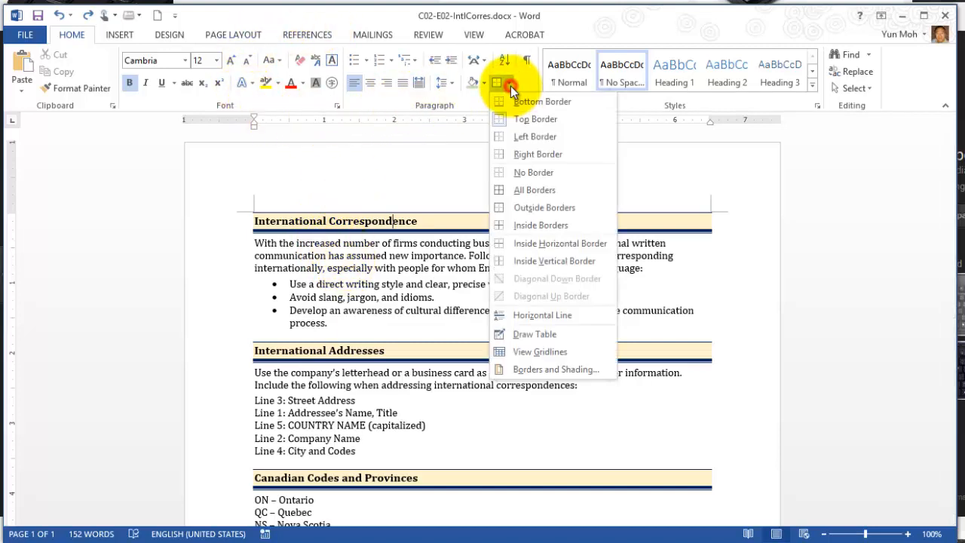
click(531, 369)
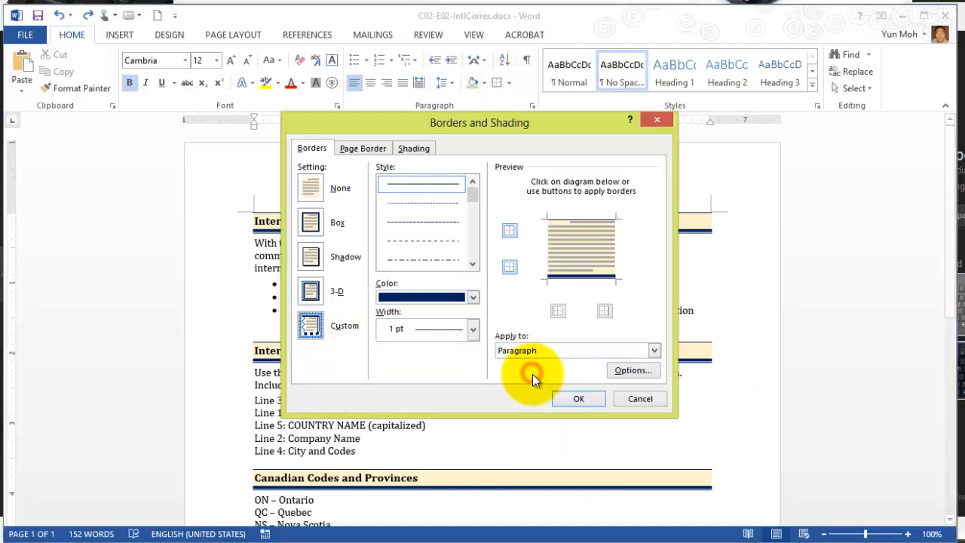
click(307, 150)
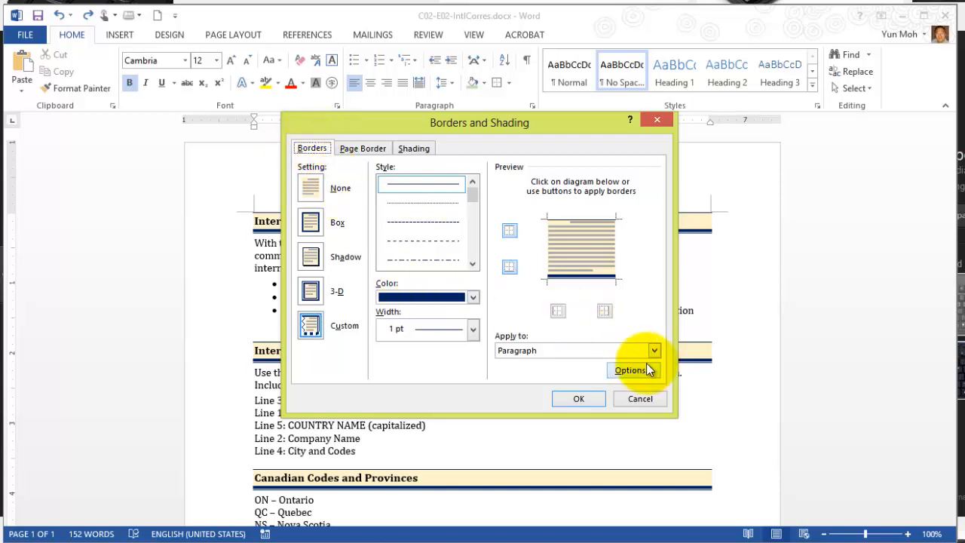
click(595, 369)
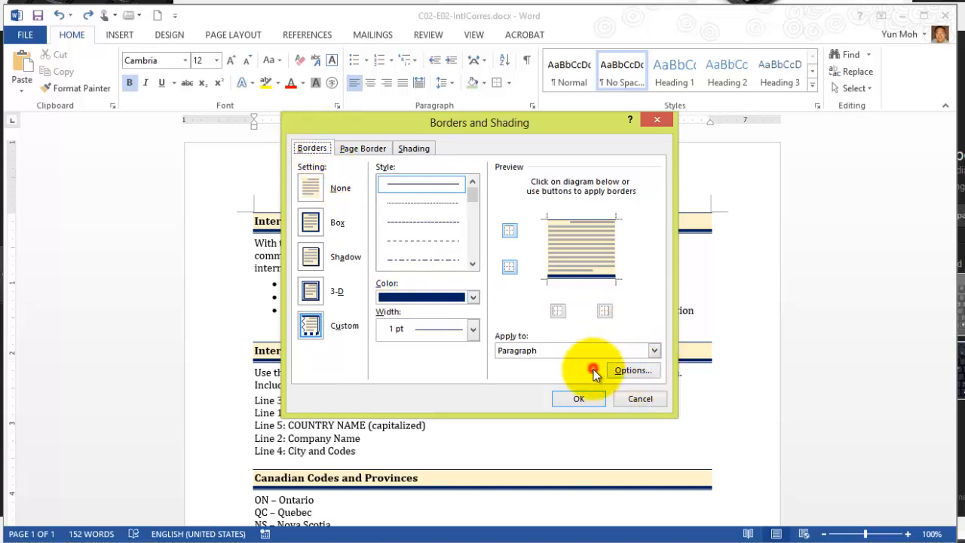
click(634, 370)
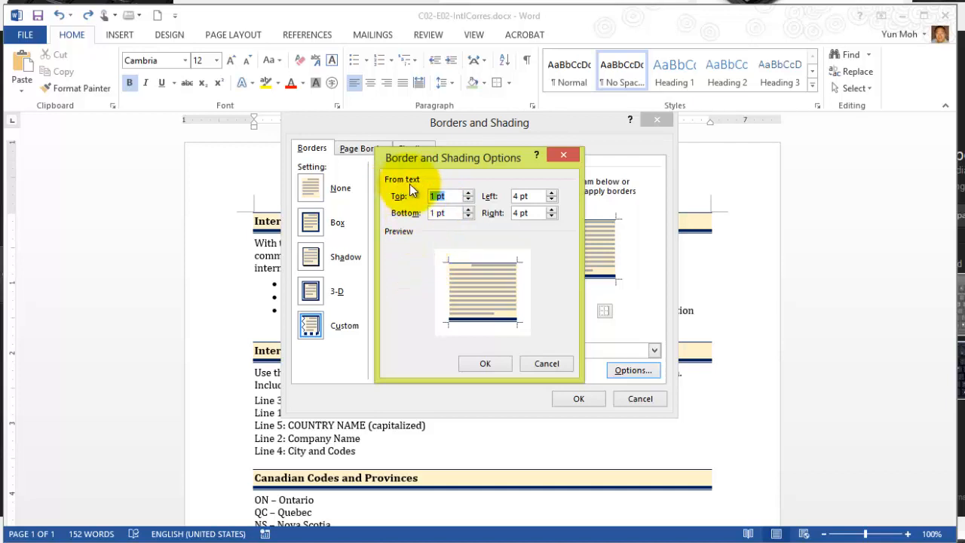
- Set the top border's distance from the heading text to 6 pt
click(446, 214)
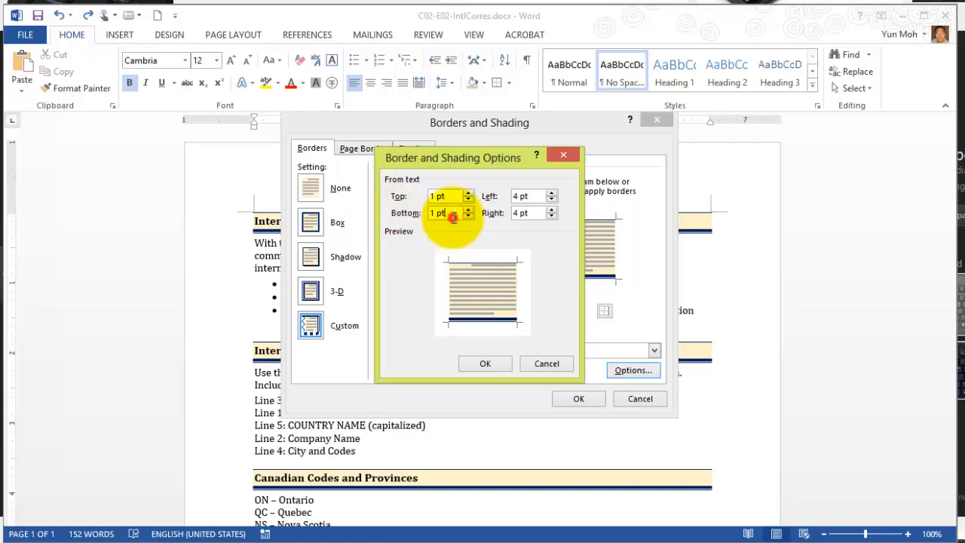
drag(453, 217, 415, 218)
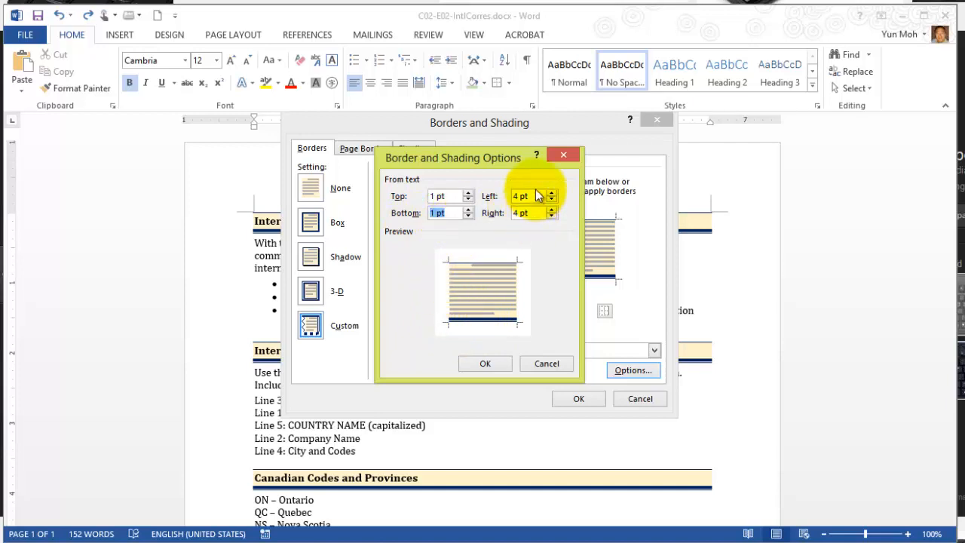
click(445, 196)
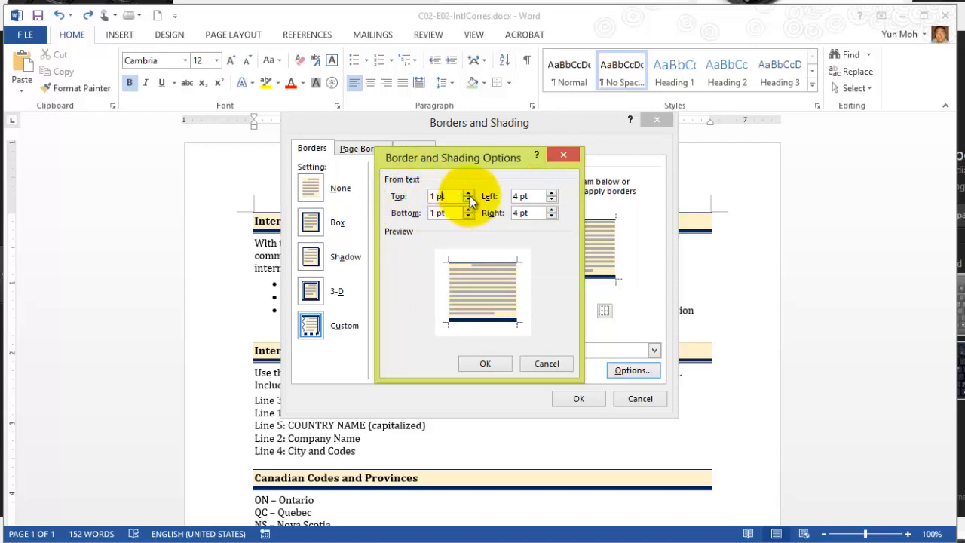
click(469, 193)
click(468, 193)
click(468, 193)
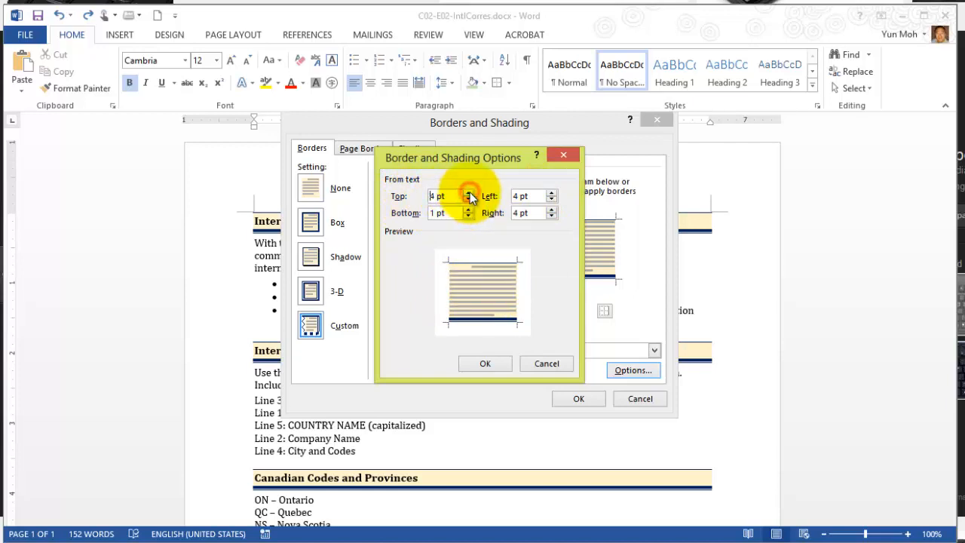
click(468, 193)
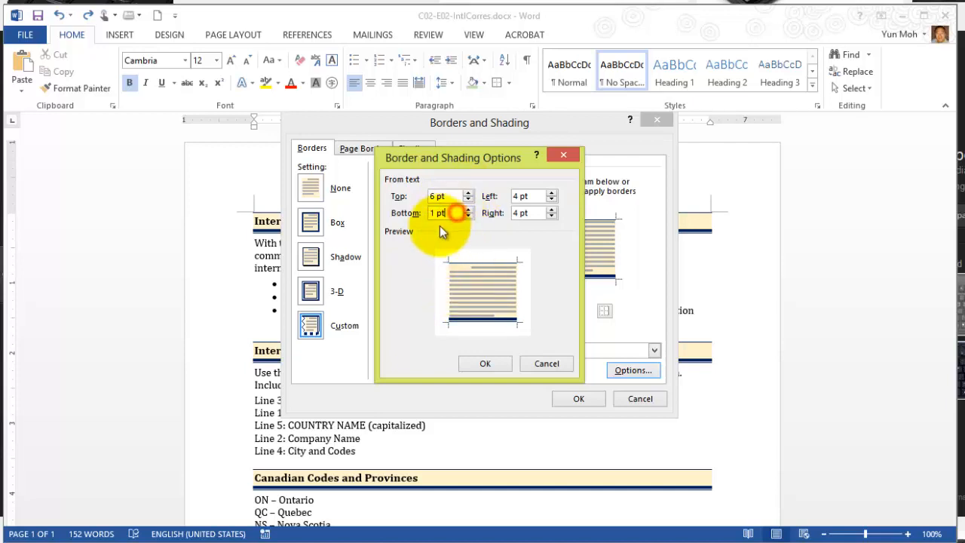
- Set the bottom border's distance from the International Correspondence heading text to 6 pt and apply the border settings
drag(449, 213, 412, 217)
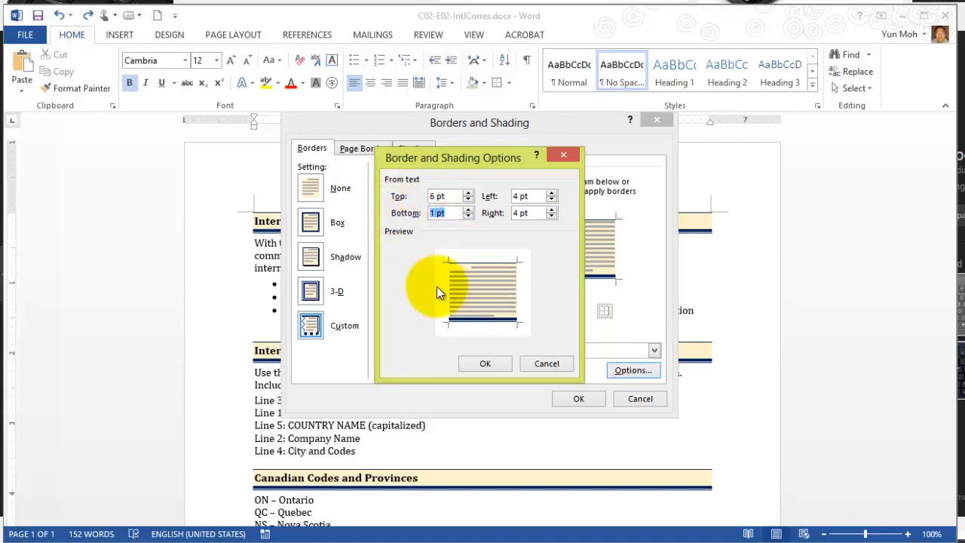
text(6)
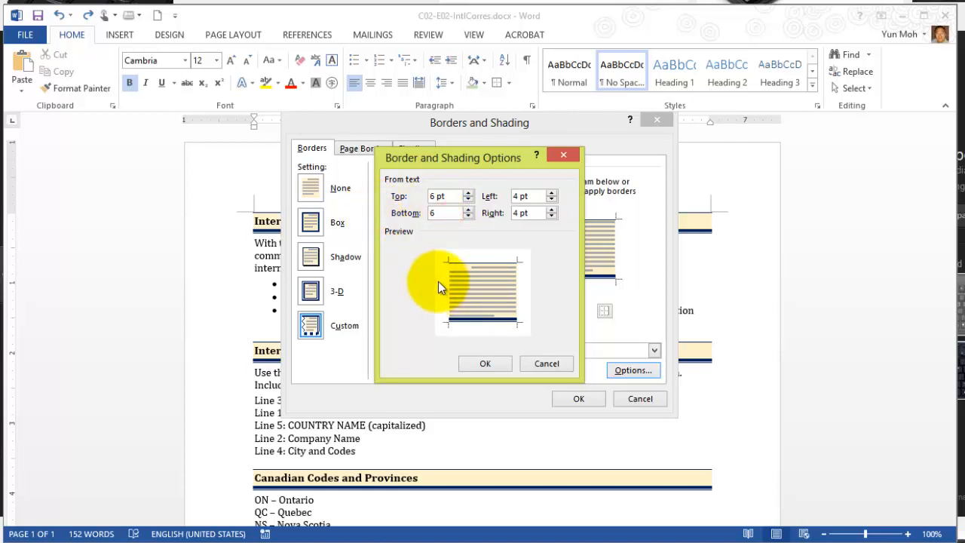
click(467, 210)
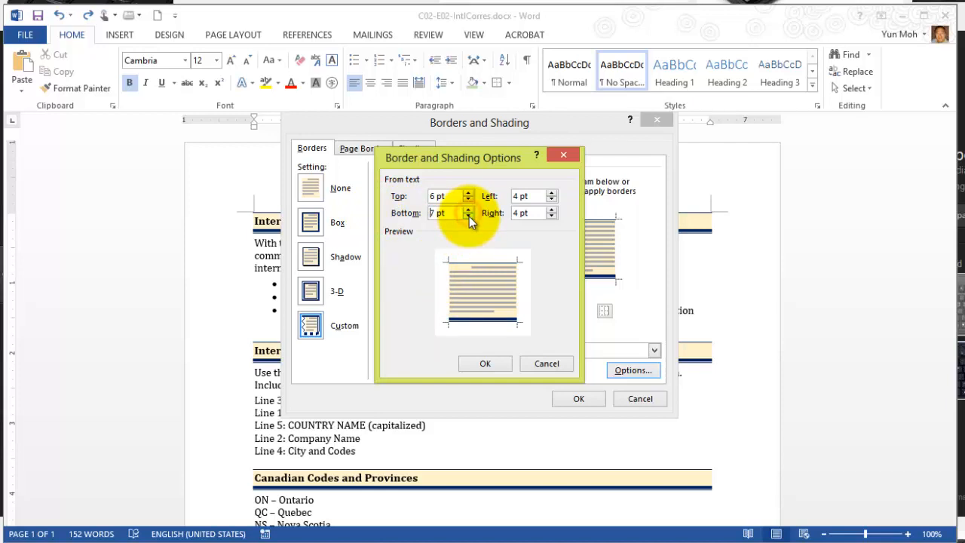
click(469, 216)
drag(454, 214, 422, 214)
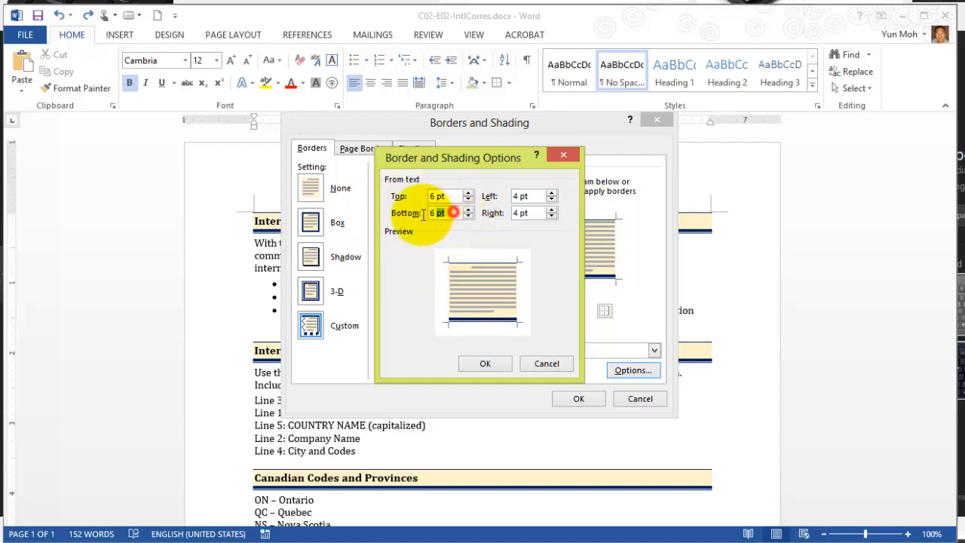
text(6)
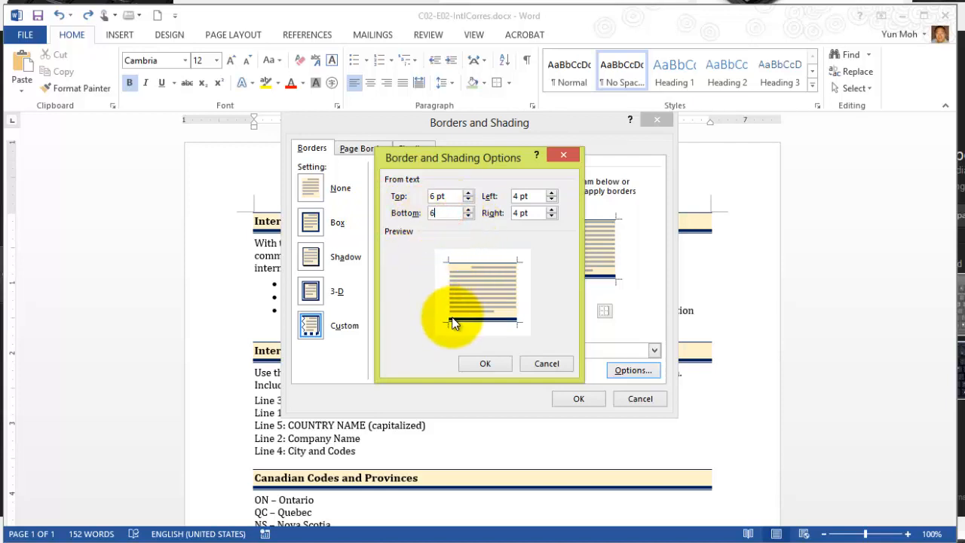
click(450, 231)
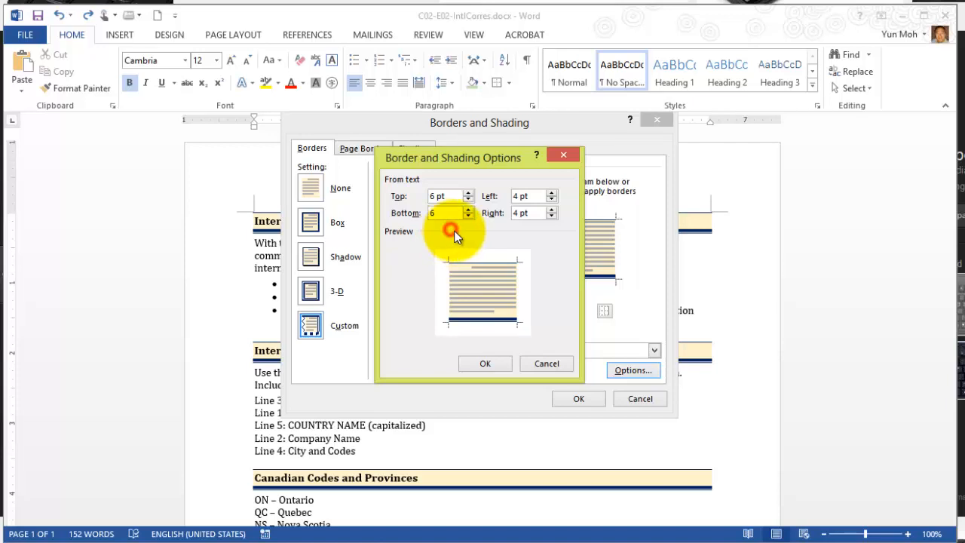
click(491, 365)
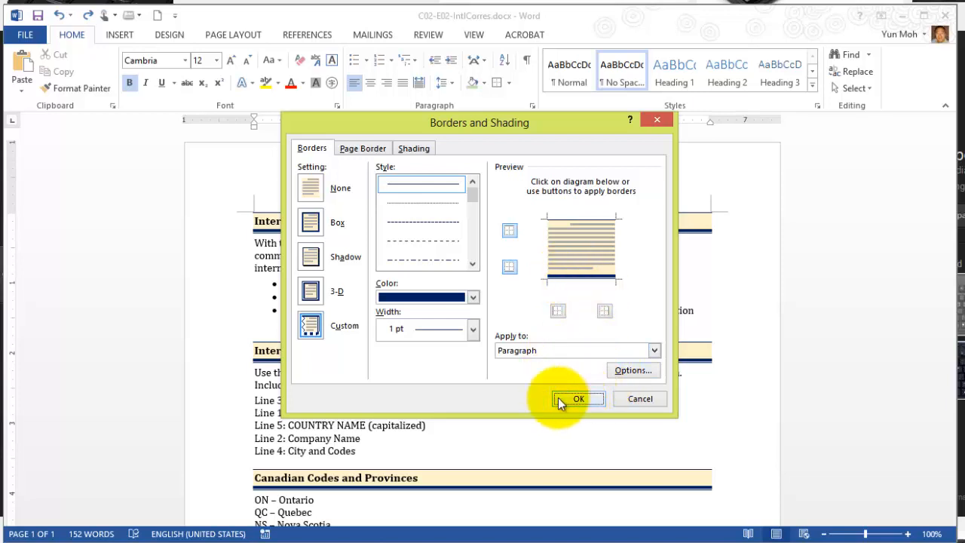
mouse_move(388, 126)
mouse_down()
mouse_move(483, 135)
mouse_move(517, 121)
mouse_up()
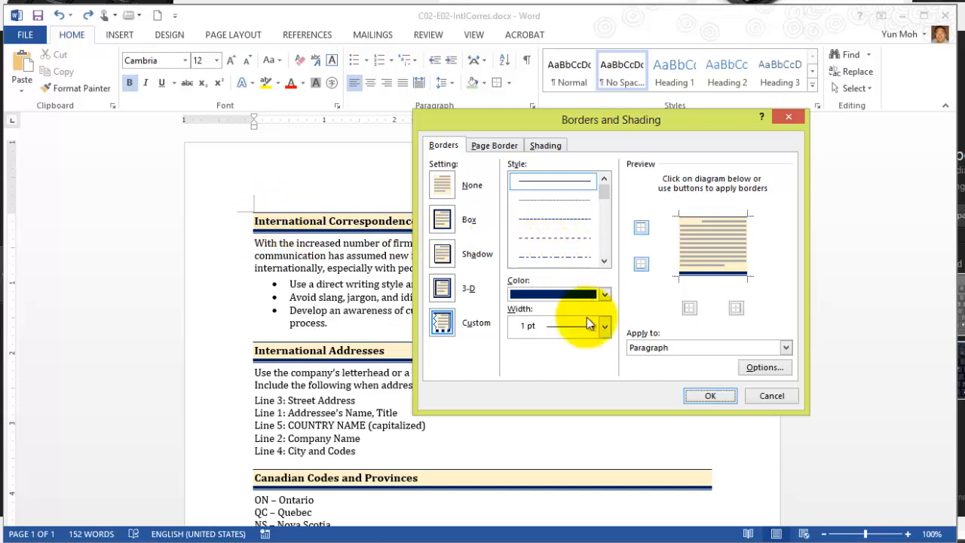
click(717, 395)
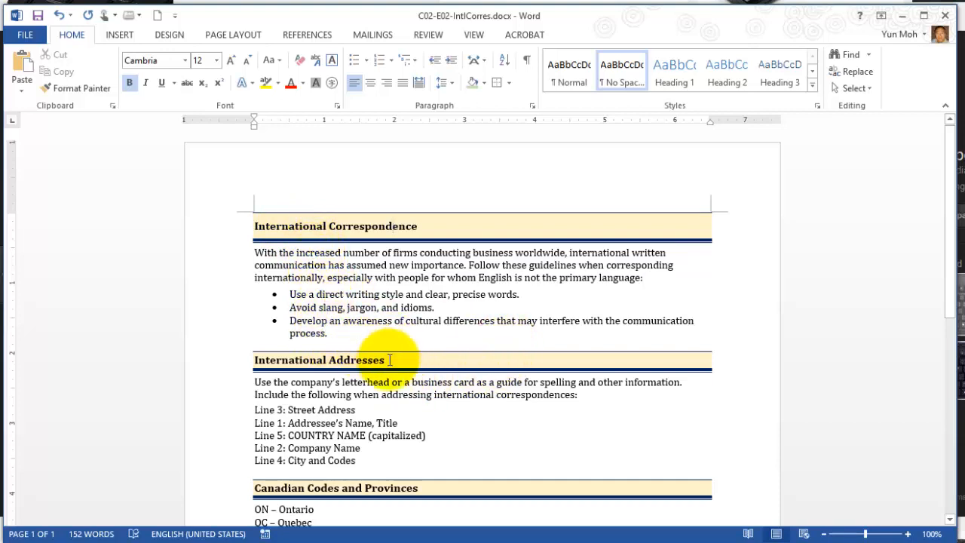
- Repeat the border spacing change on the International Addresses heading
scroll(419, 392, down, 8)
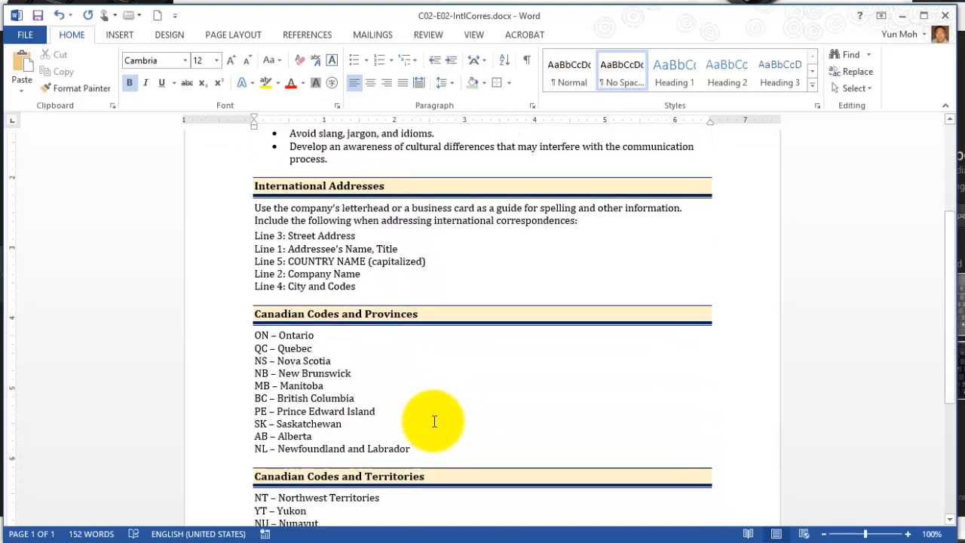
scroll(425, 422, up, 8)
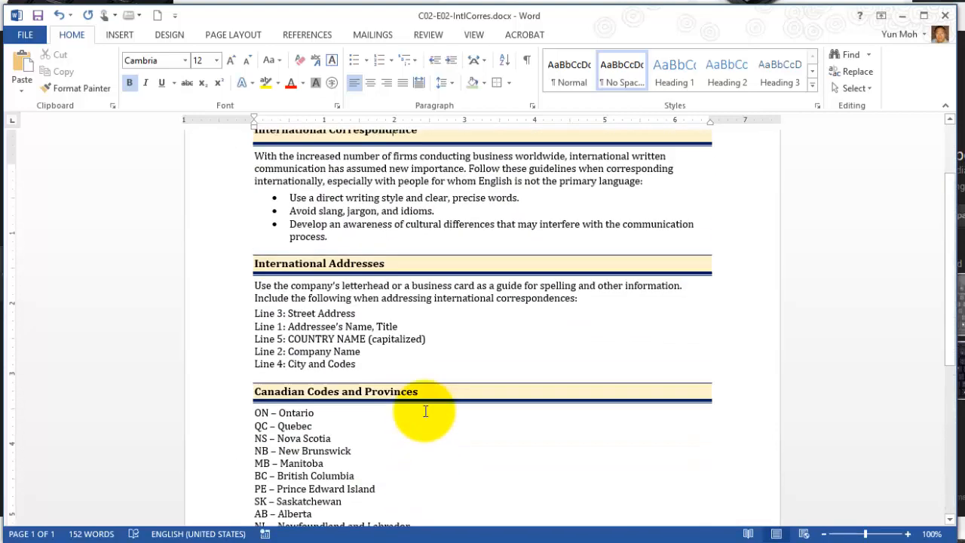
click(403, 361)
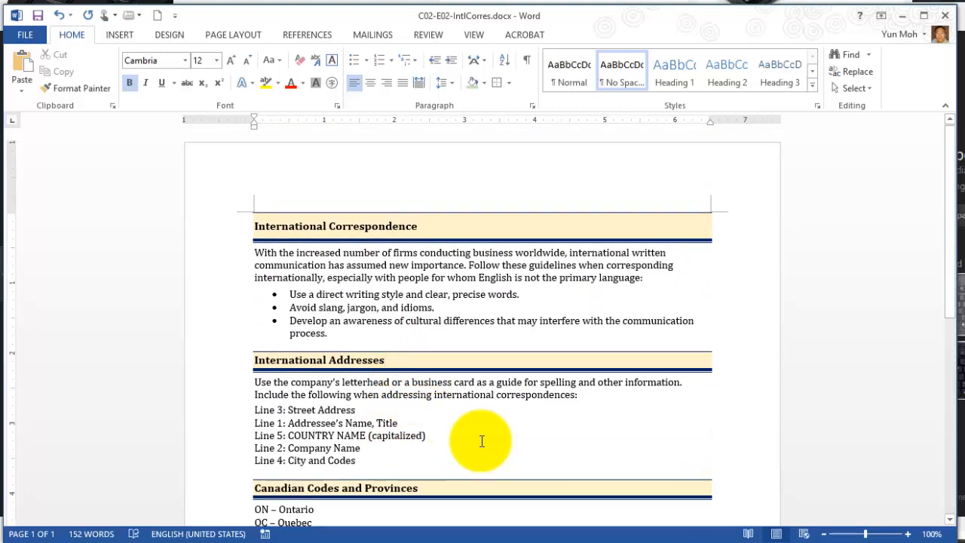
click(344, 358)
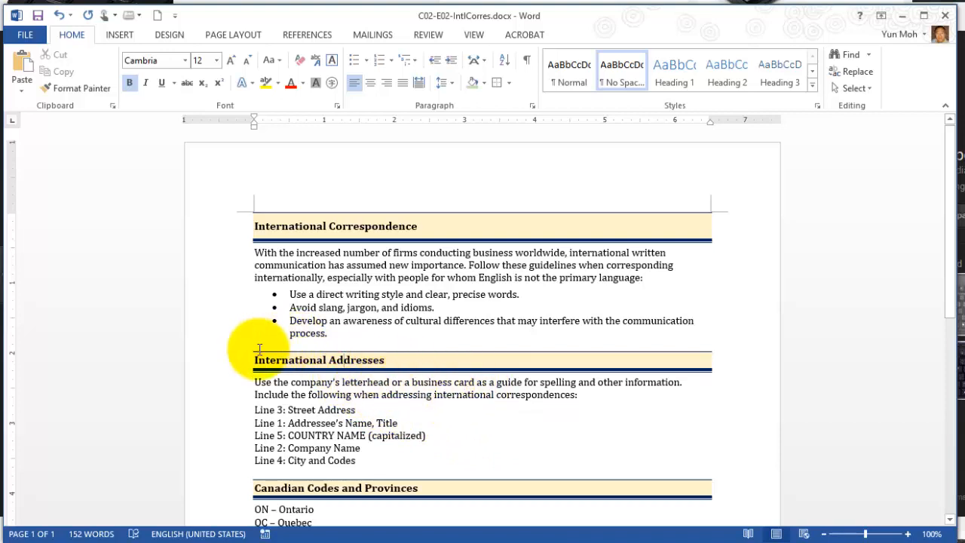
drag(415, 362, 260, 366)
click(435, 423)
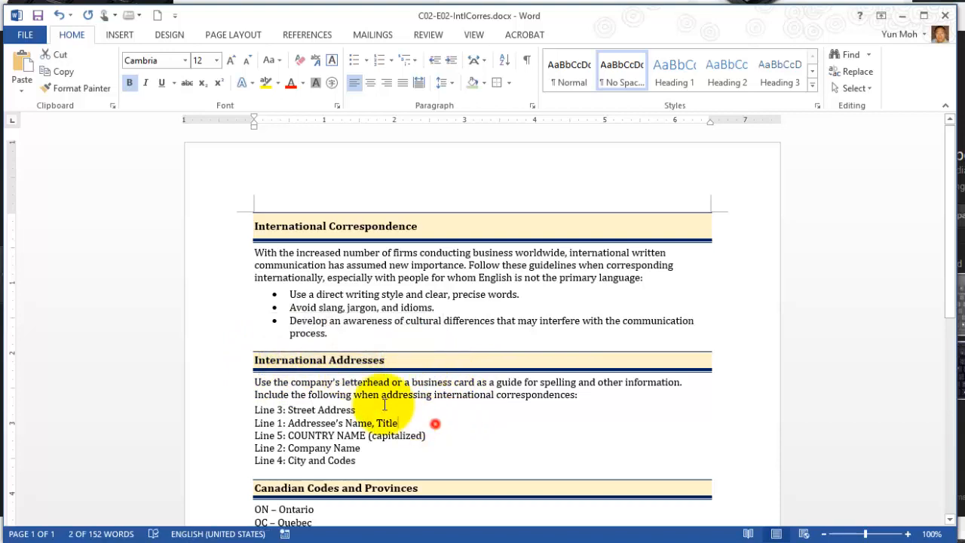
click(337, 361)
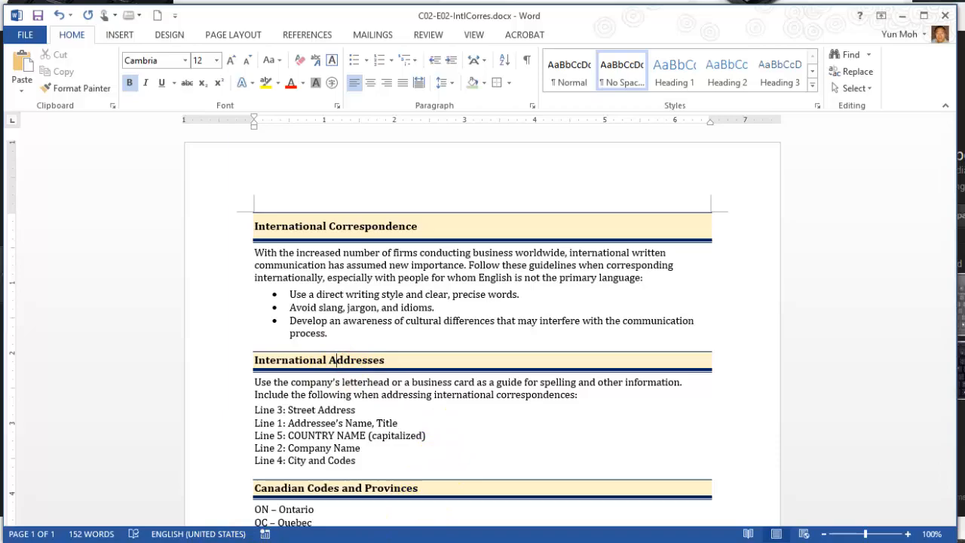
click(199, 541)
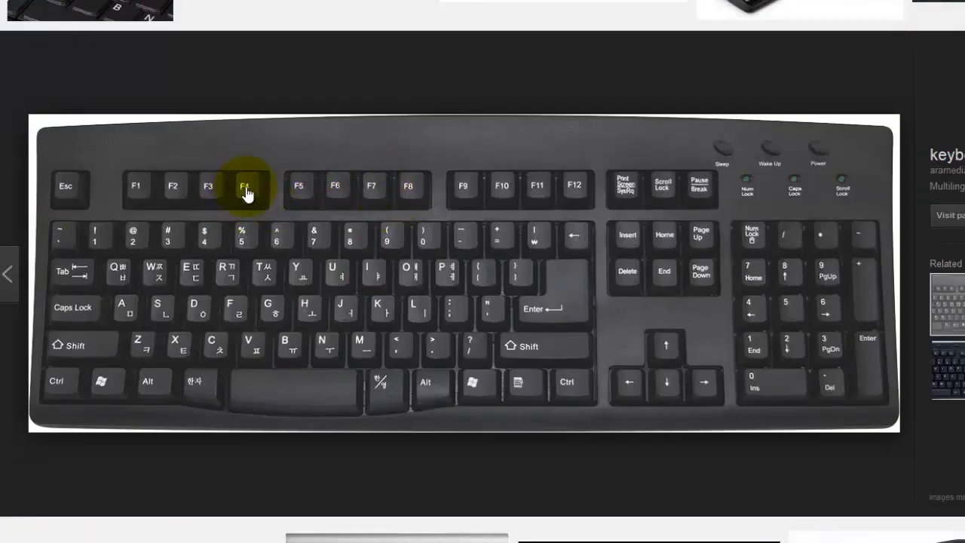
click(190, 541)
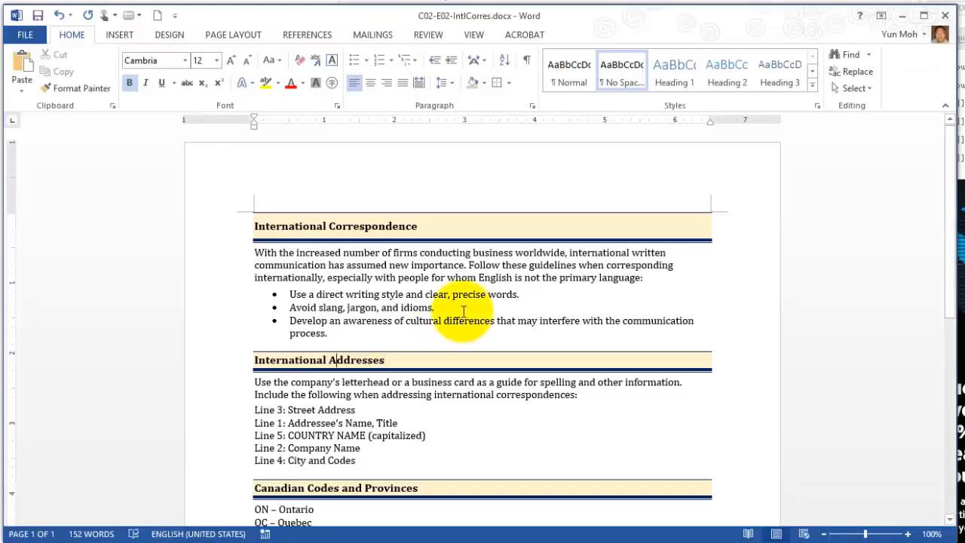
key(F4)
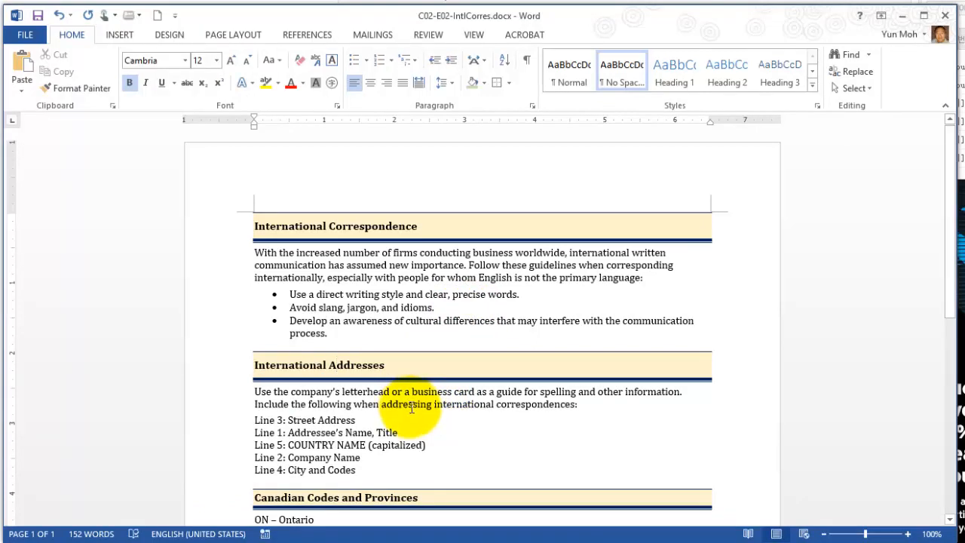
- Repeat the border spacing change on the Canadian Codes and Provinces and Canadian Codes and Territories headings
scroll(411, 407, down, 3)
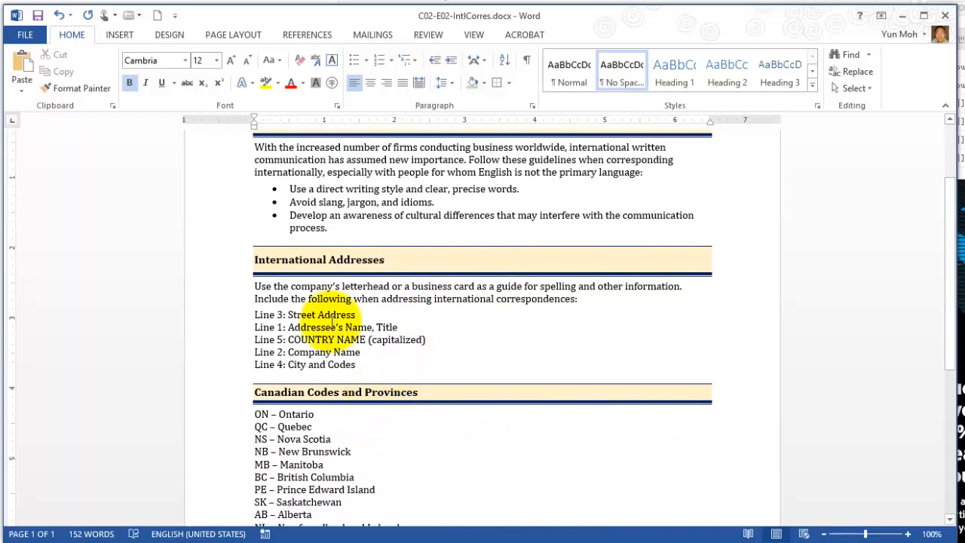
scroll(405, 334, down, 7)
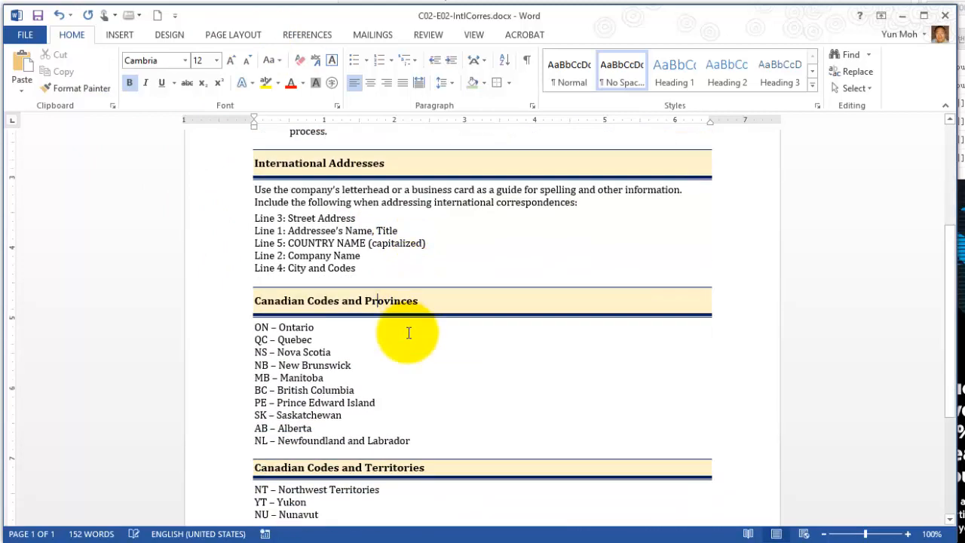
scroll(411, 371, down, 1)
click(390, 286)
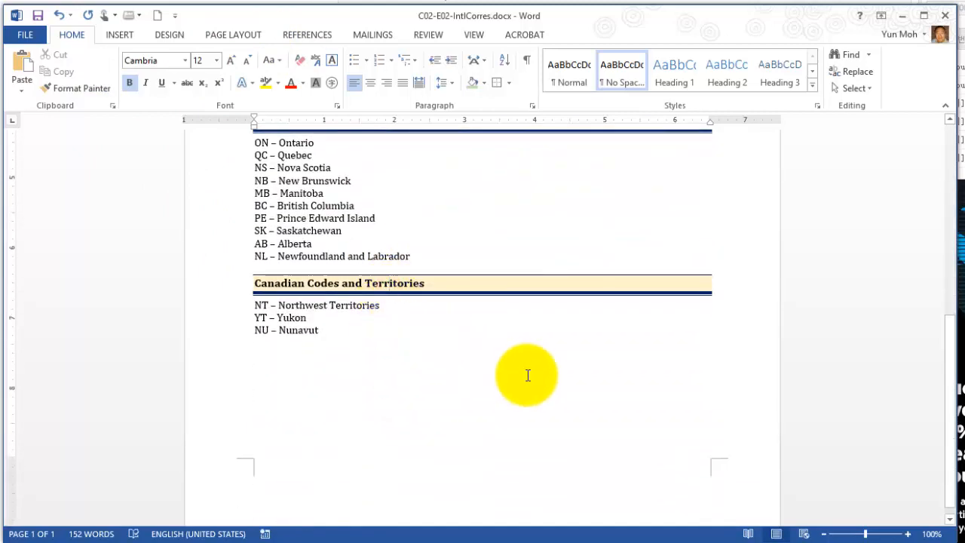
key(F4)
scroll(510, 375, up, 9)
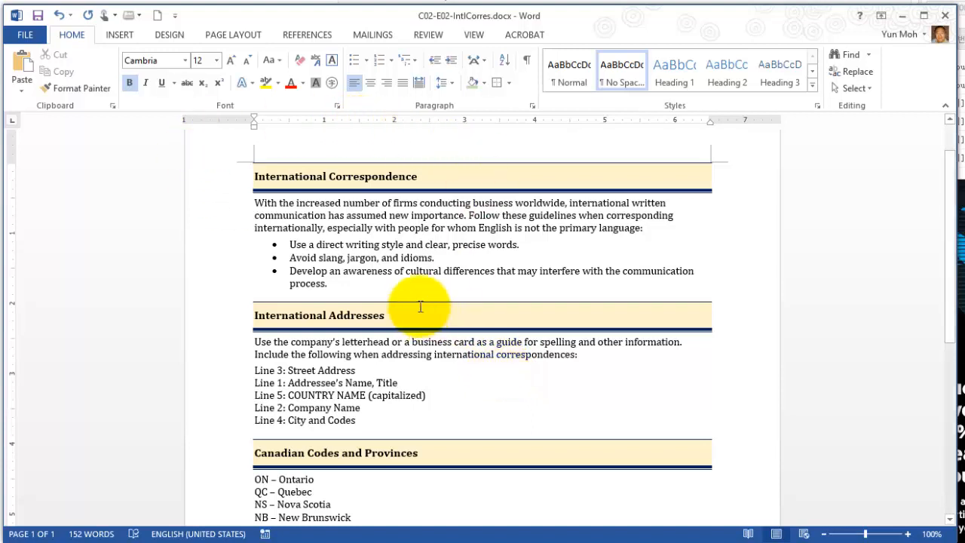
- Review the International Correspondence heading's border distances from text in the Border and Shading Options, and leave without changes
click(326, 177)
click(508, 82)
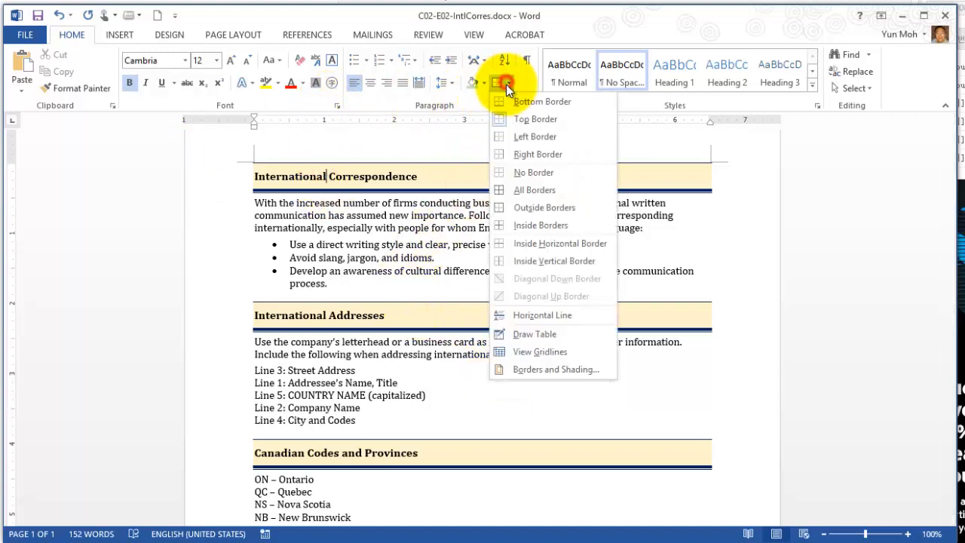
click(541, 368)
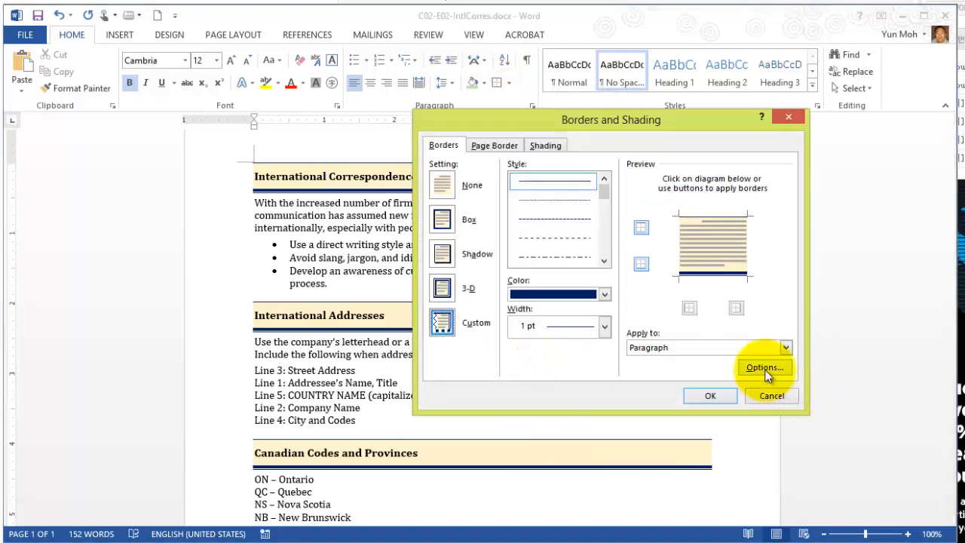
click(765, 368)
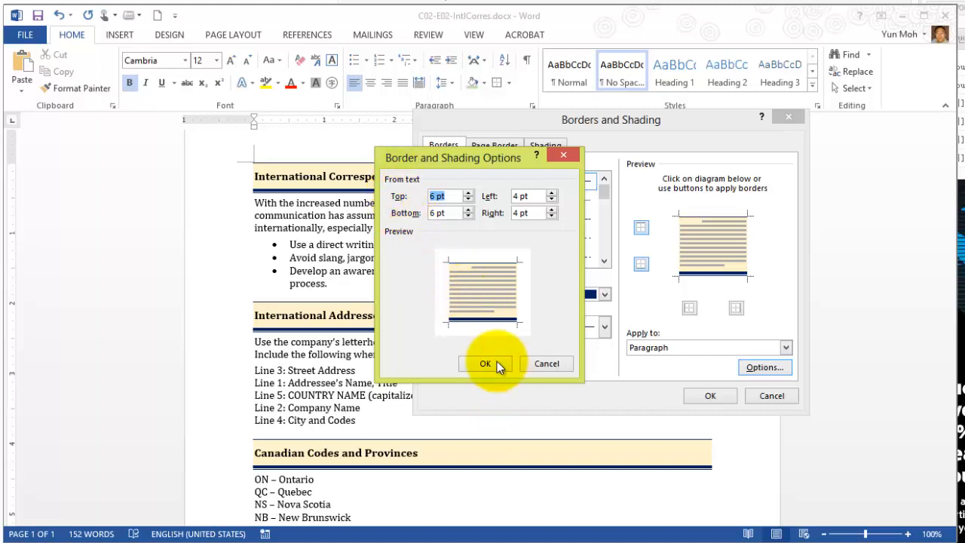
click(534, 361)
click(769, 395)
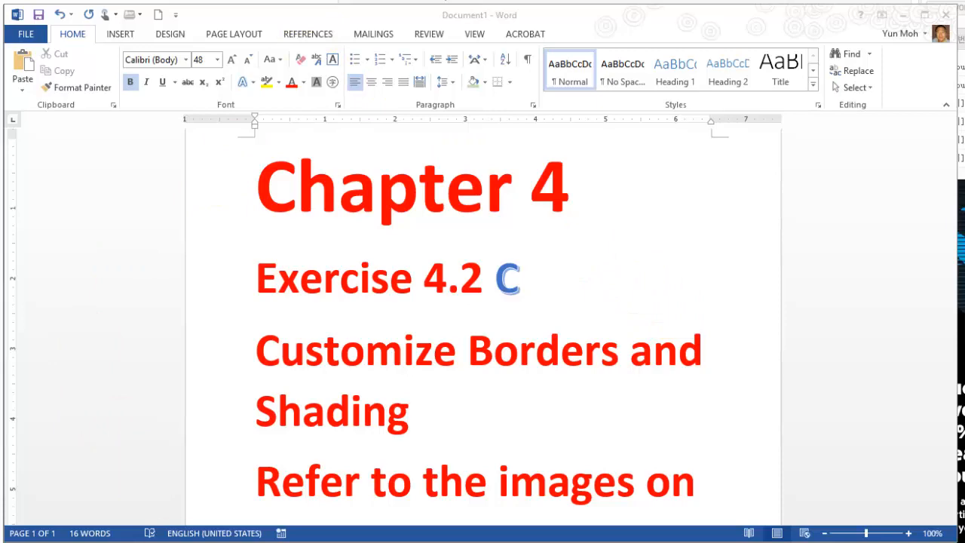
- Switch to C02-E02-IntlCorres.docx and highlight the bulleted guidelines and the address lines under International Addresses in turn
click(129, 445)
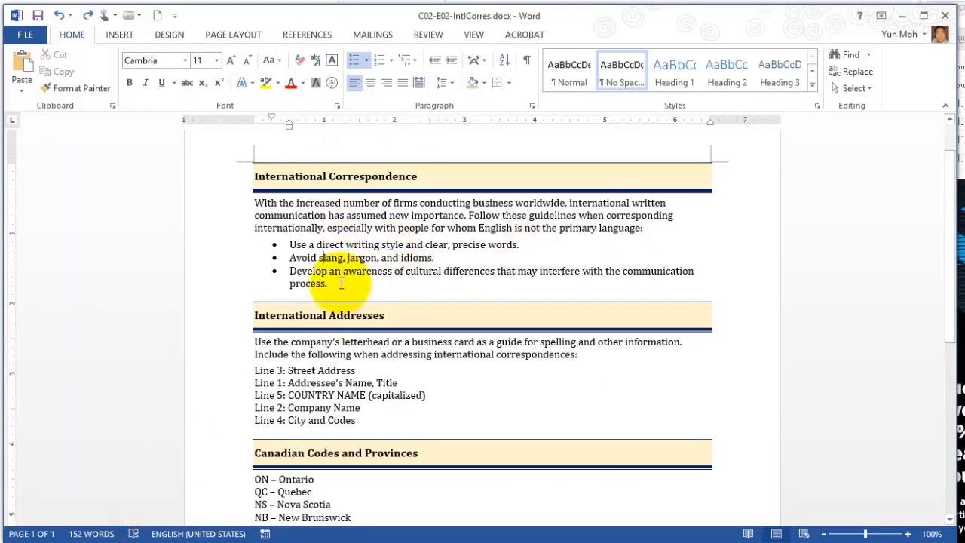
drag(341, 284, 302, 244)
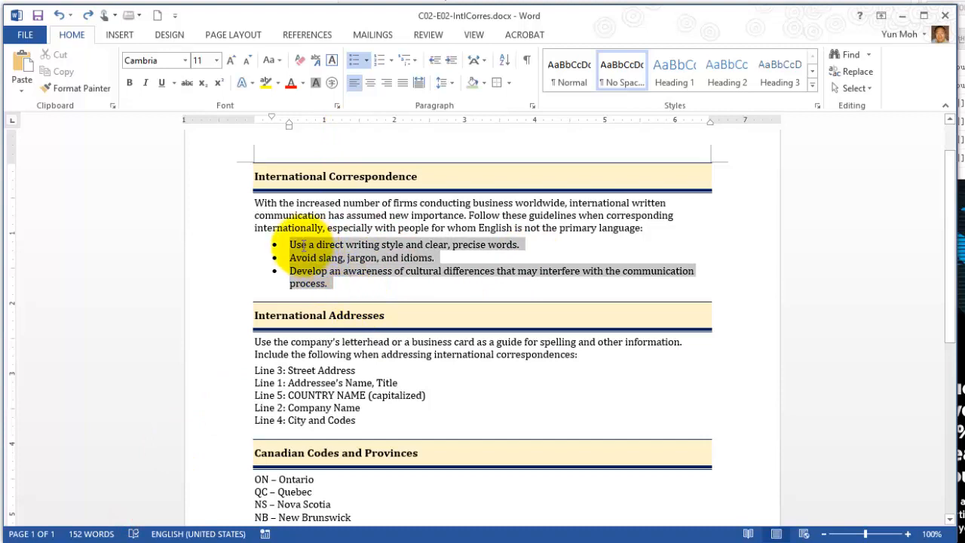
scroll(387, 398, down, 1)
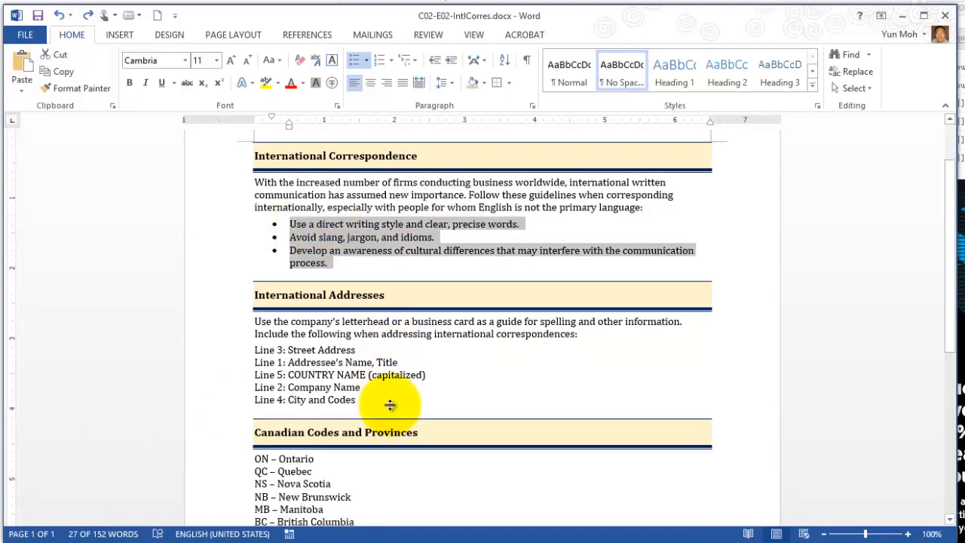
drag(373, 385, 259, 335)
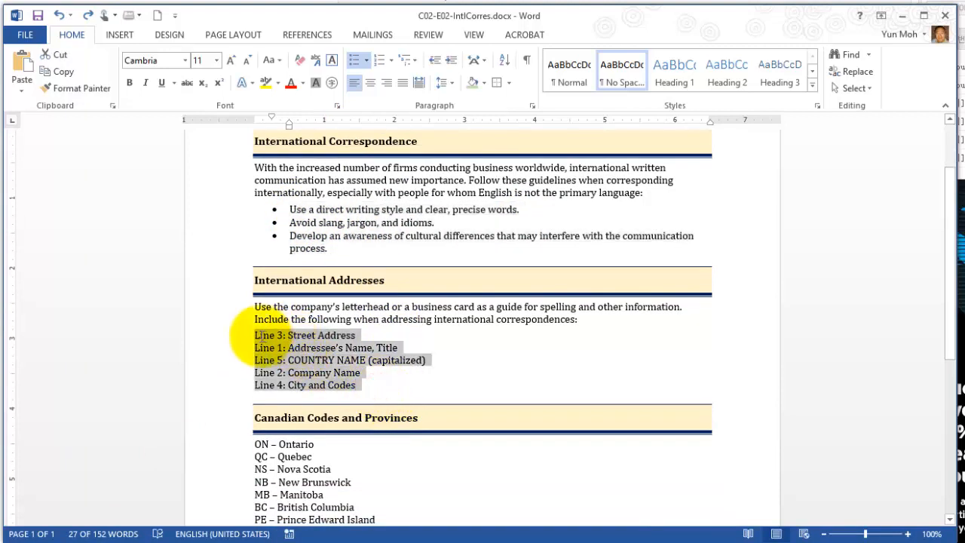
scroll(407, 413, down, 2)
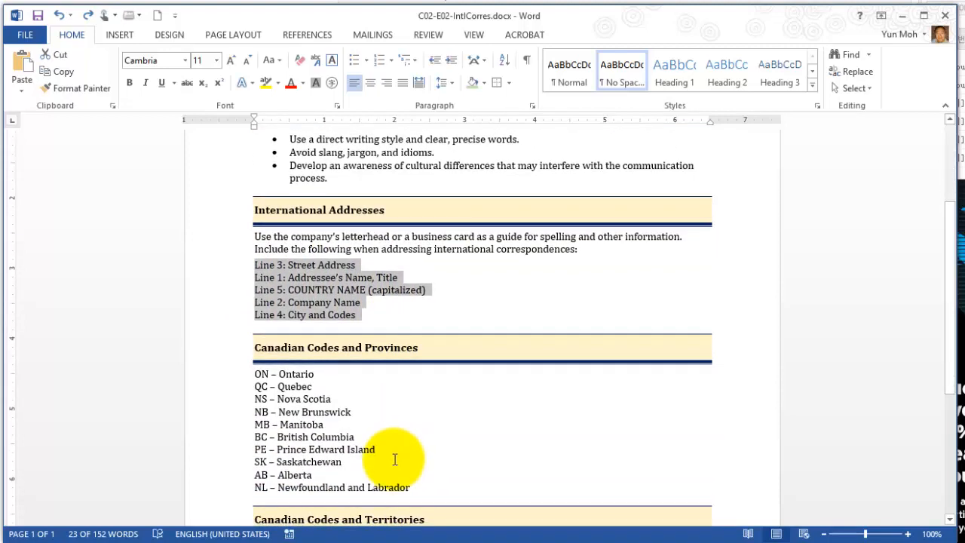
- Show the paragraph marks and hidden formatting symbols, and examine the line endings in the address, province and territory lists
click(528, 63)
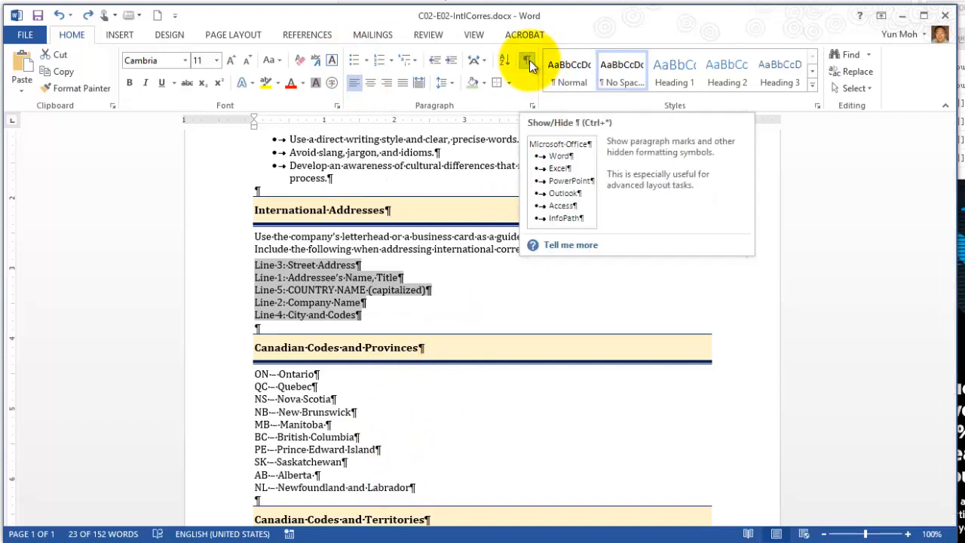
click(352, 264)
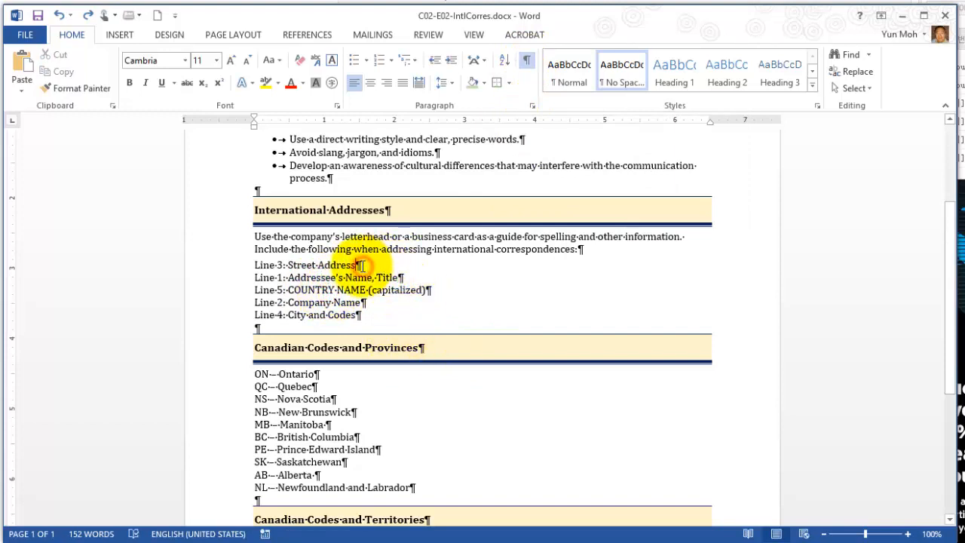
scroll(392, 424, down, 2)
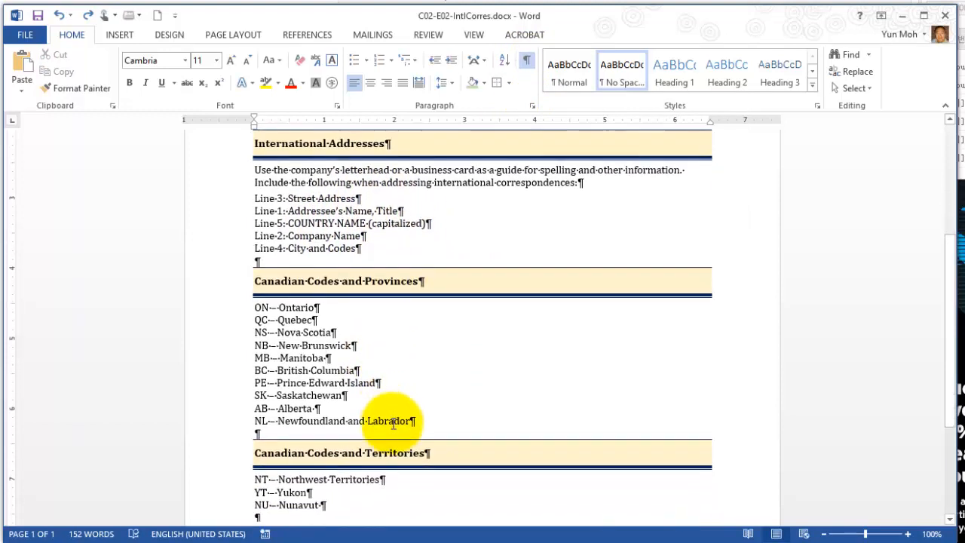
scroll(392, 424, down, 1)
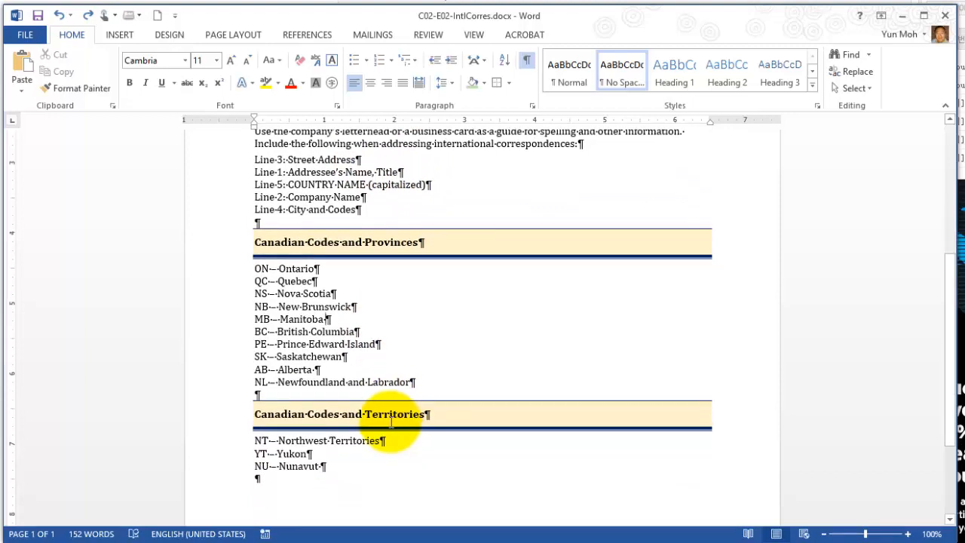
- Highlight the Canadian Codes and Territories heading and the bulleted guidelines in turn, and hide the paragraph marks and formatting symbols
triple_click(399, 414)
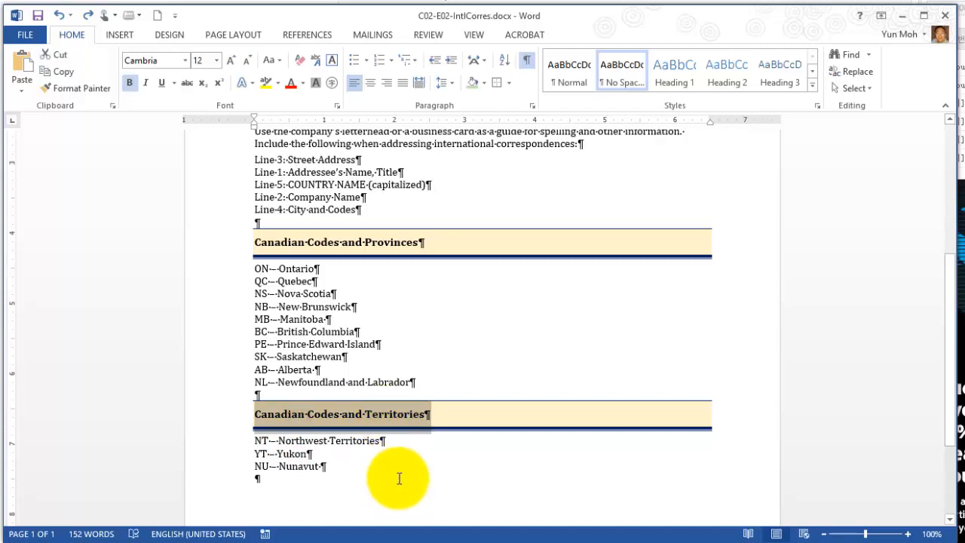
scroll(397, 456, up, 3)
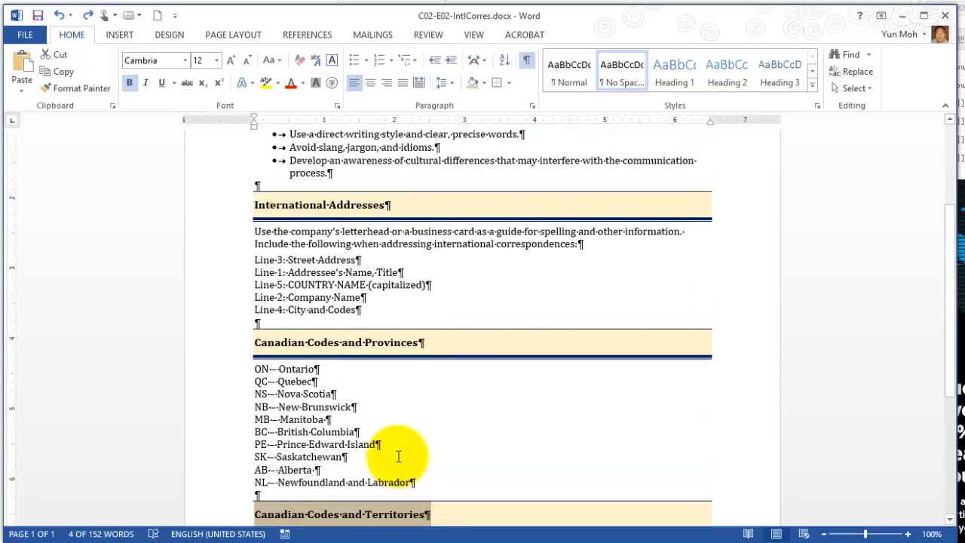
scroll(397, 456, up, 3)
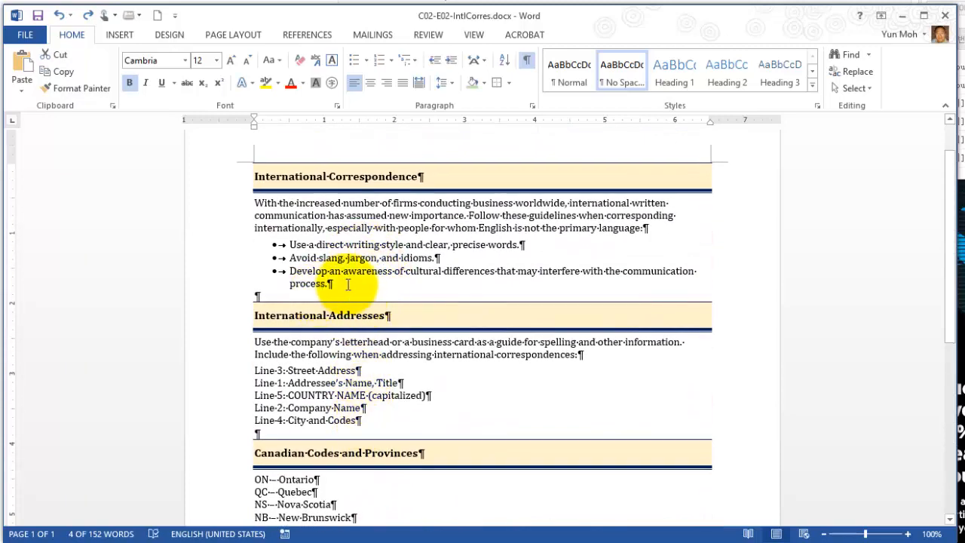
drag(347, 285, 280, 243)
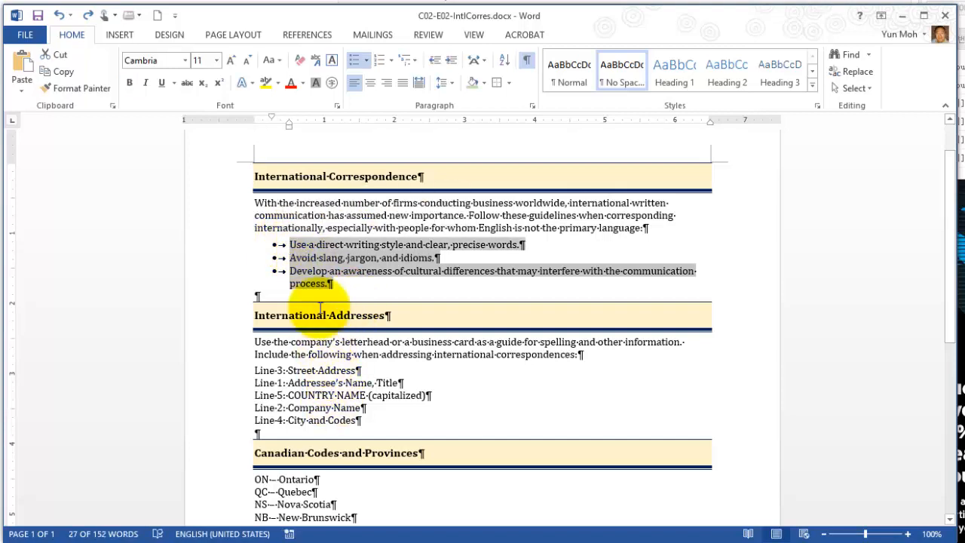
click(527, 63)
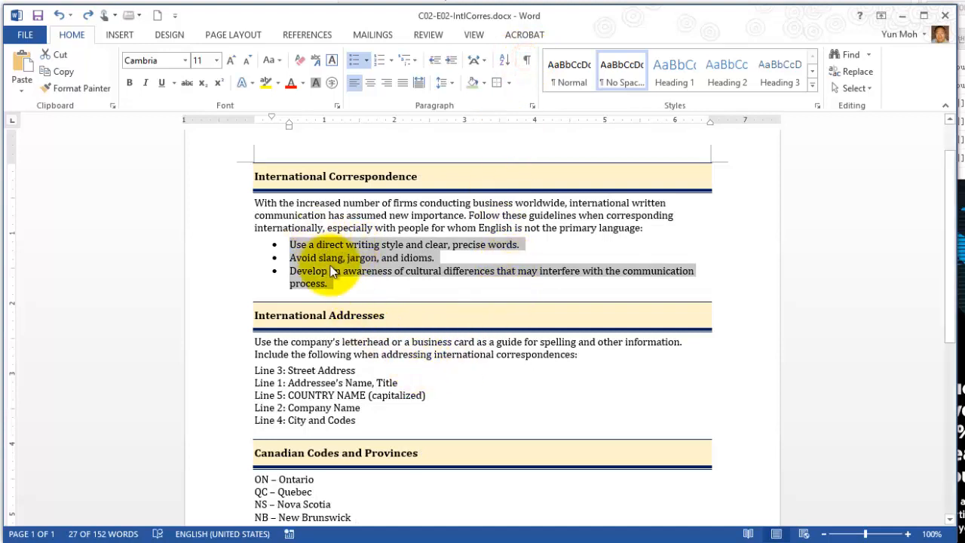
- Sort the bulleted guidelines under International Correspondence by paragraphs as text in ascending order, and check each bullet's first word
drag(341, 289, 285, 244)
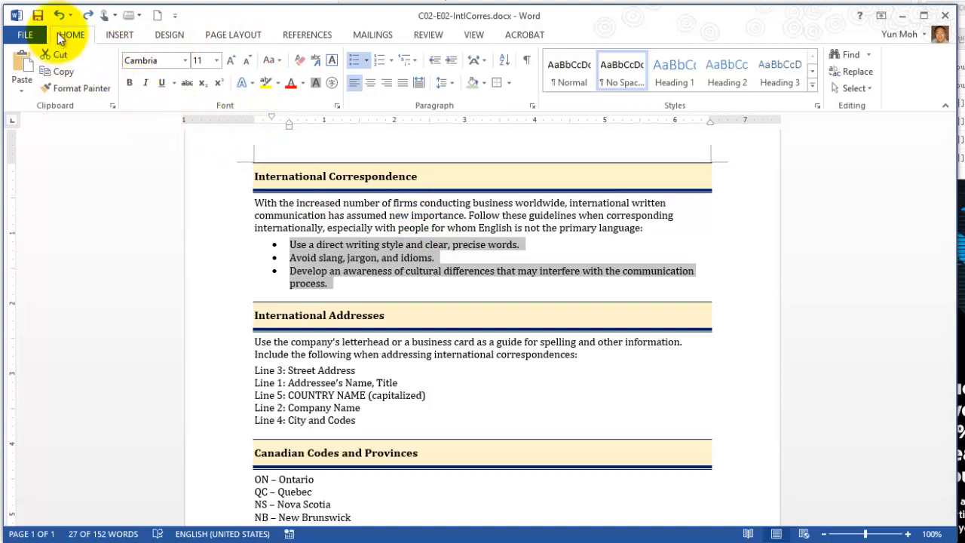
click(504, 60)
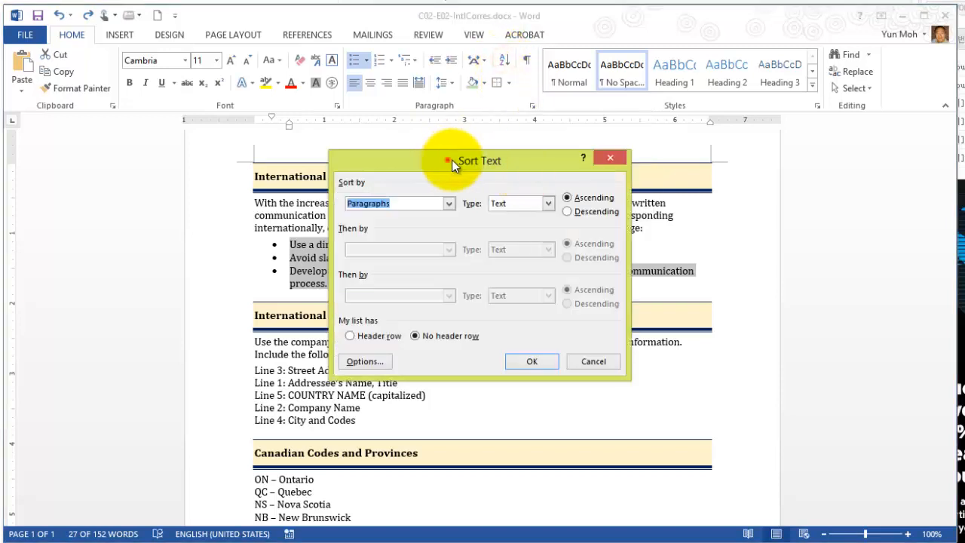
drag(445, 157, 680, 144)
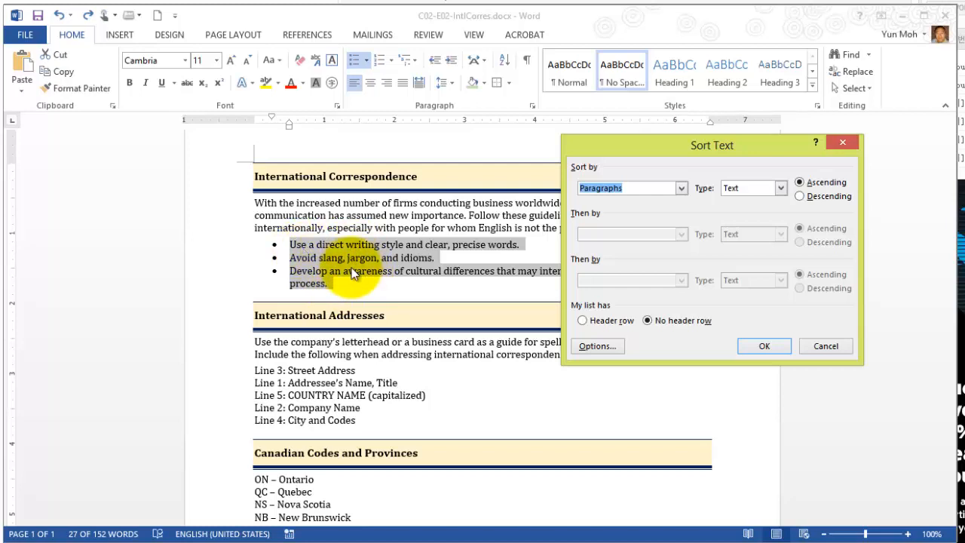
click(764, 345)
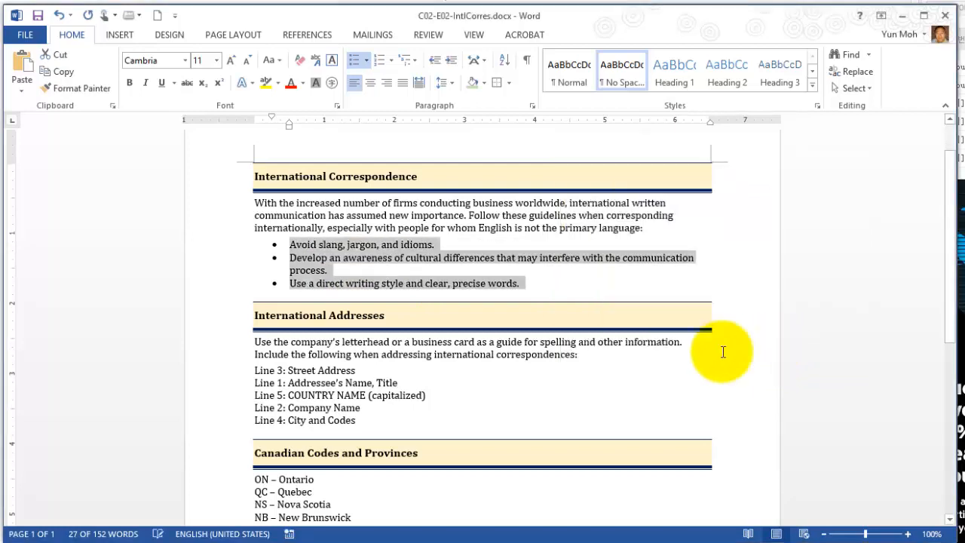
click(302, 250)
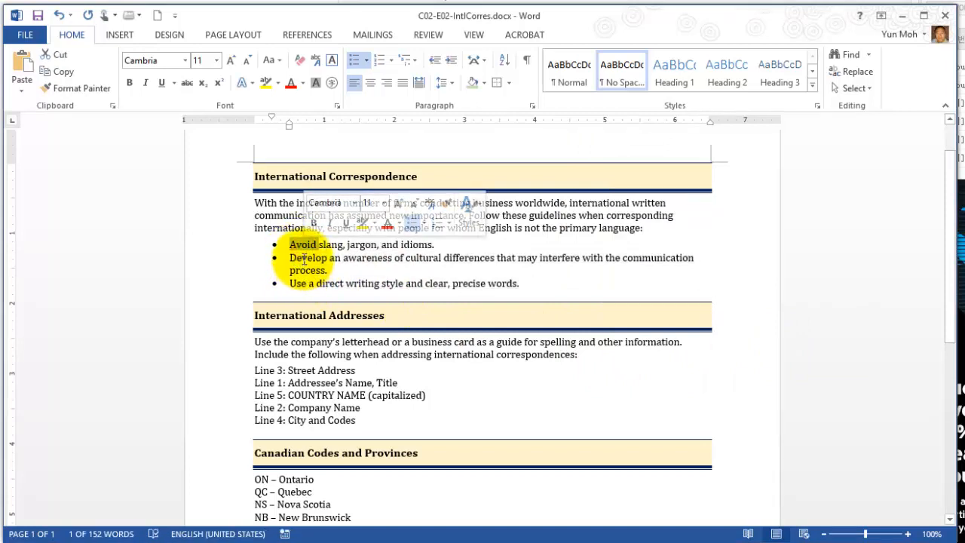
double_click(305, 257)
click(301, 283)
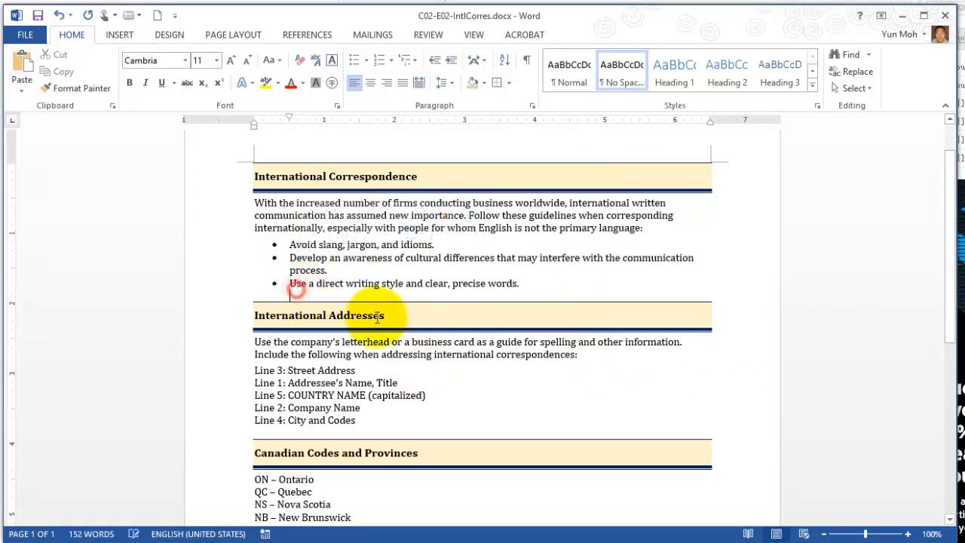
click(297, 285)
double_click(297, 285)
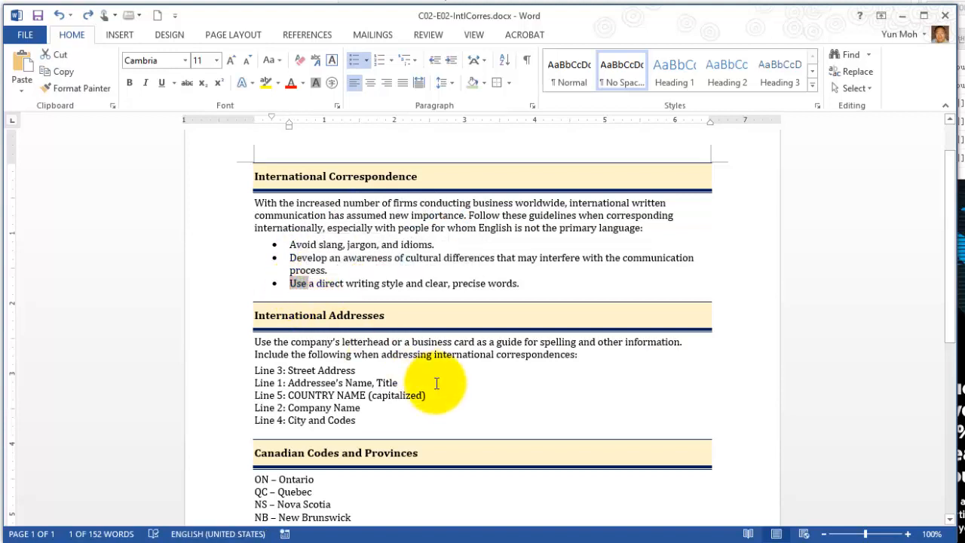
- Sort the five address lines under International Addresses by paragraphs as text in ascending order, and check their numbering
scroll(435, 388, down, 2)
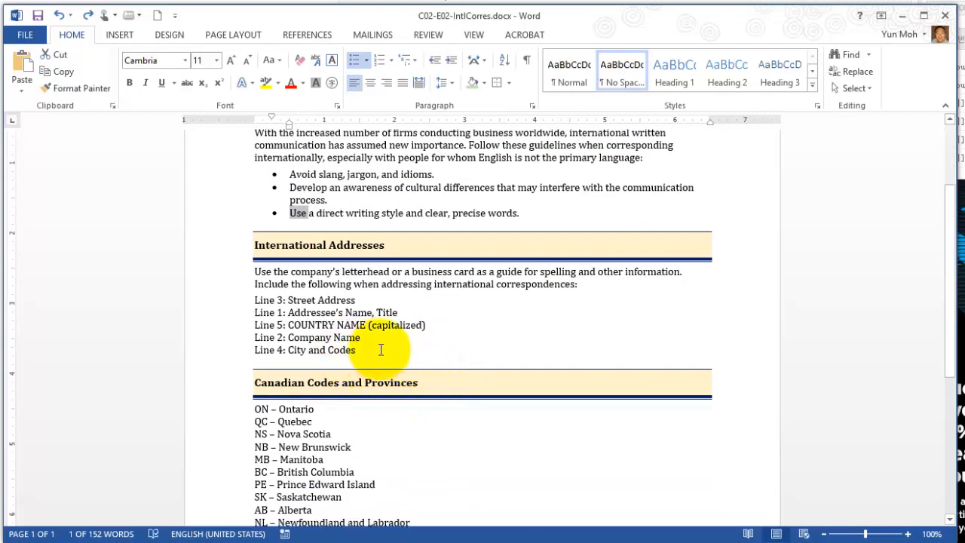
drag(379, 349, 241, 300)
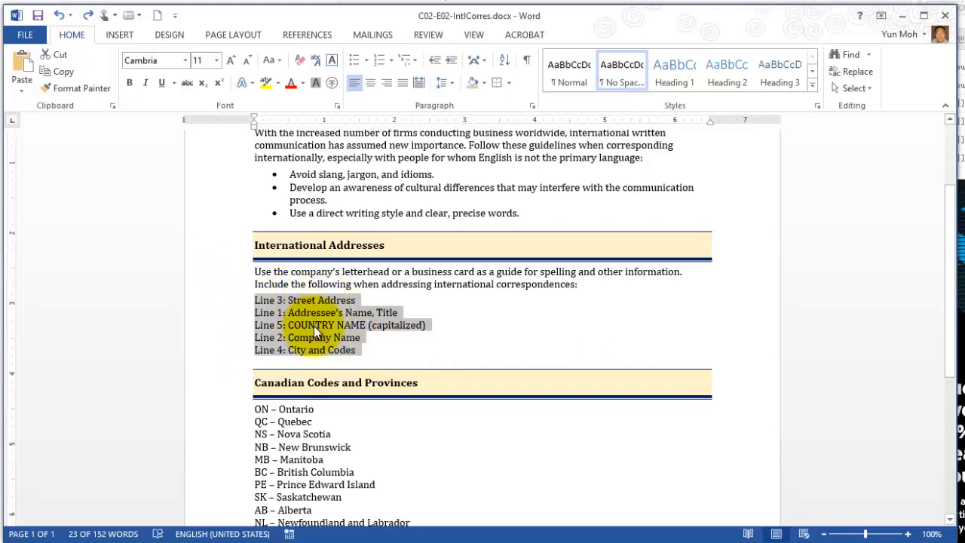
click(505, 60)
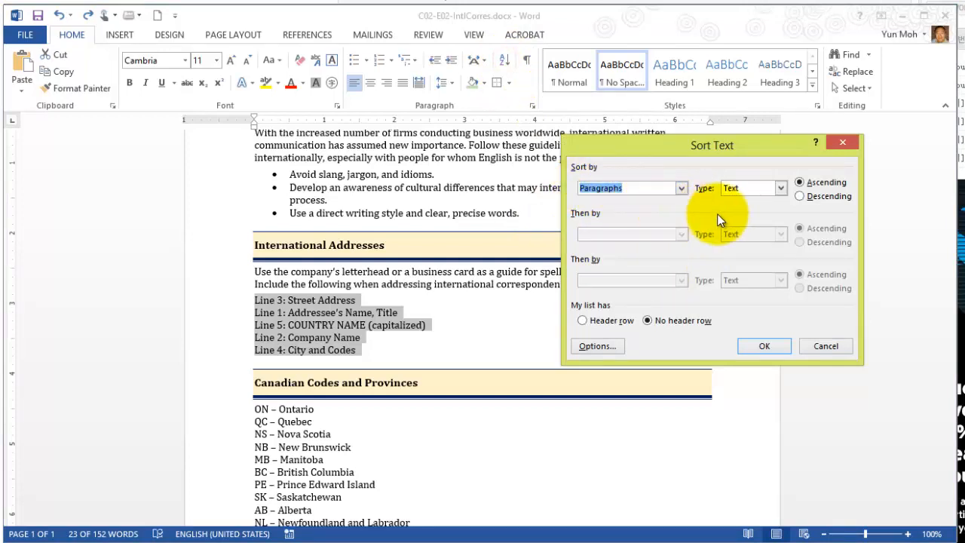
click(762, 349)
scroll(444, 351, down, 2)
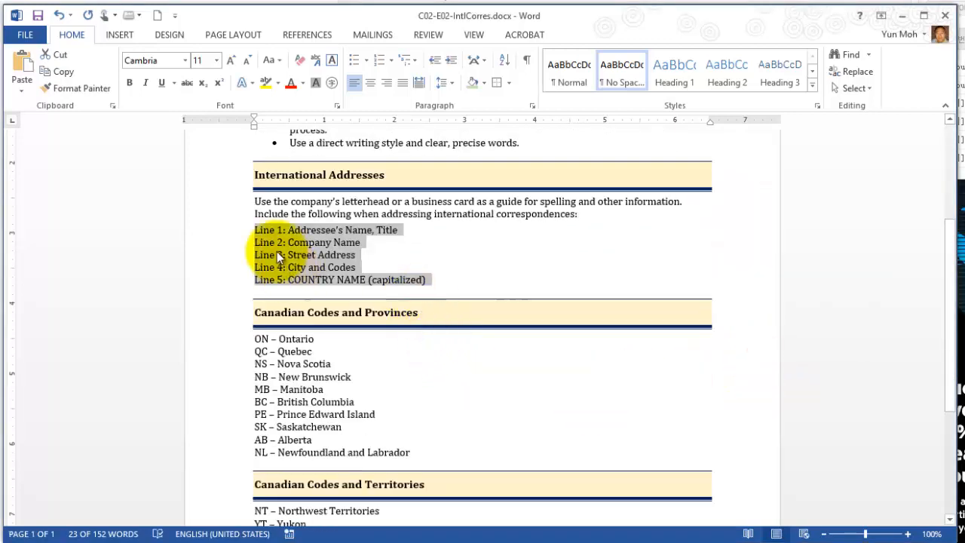
click(261, 222)
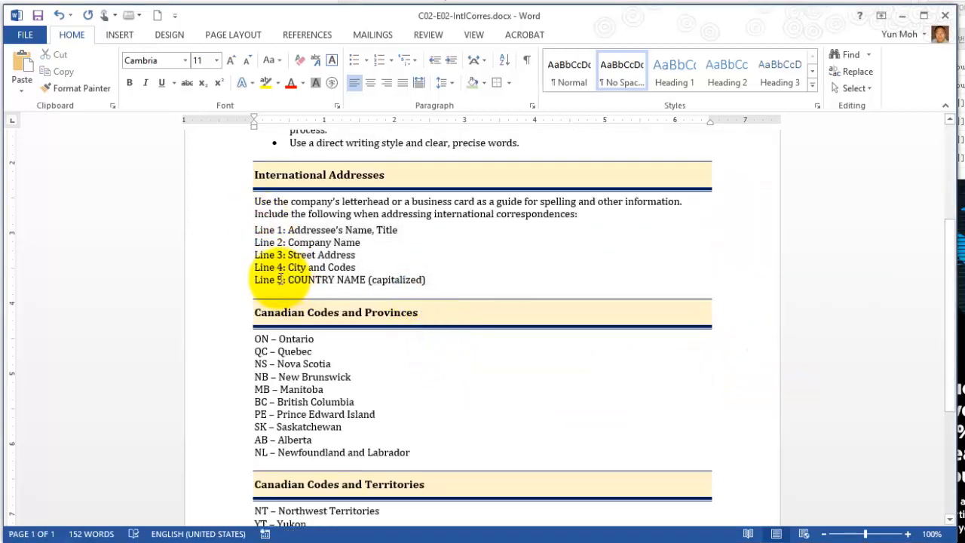
- Sort the province list under Canadian Codes and Provinces by paragraphs as text in ascending order, and check the code order
scroll(404, 396, down, 1)
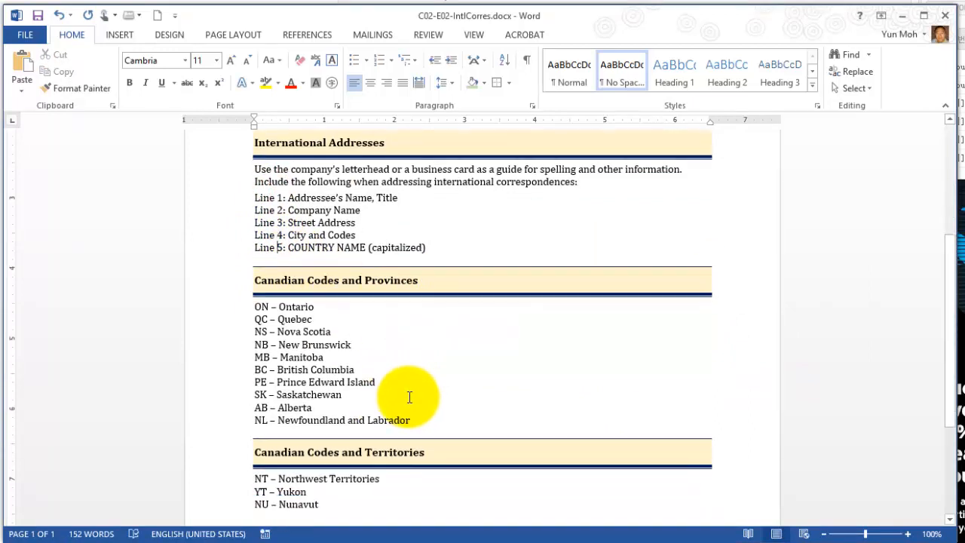
click(413, 413)
drag(413, 413, 254, 302)
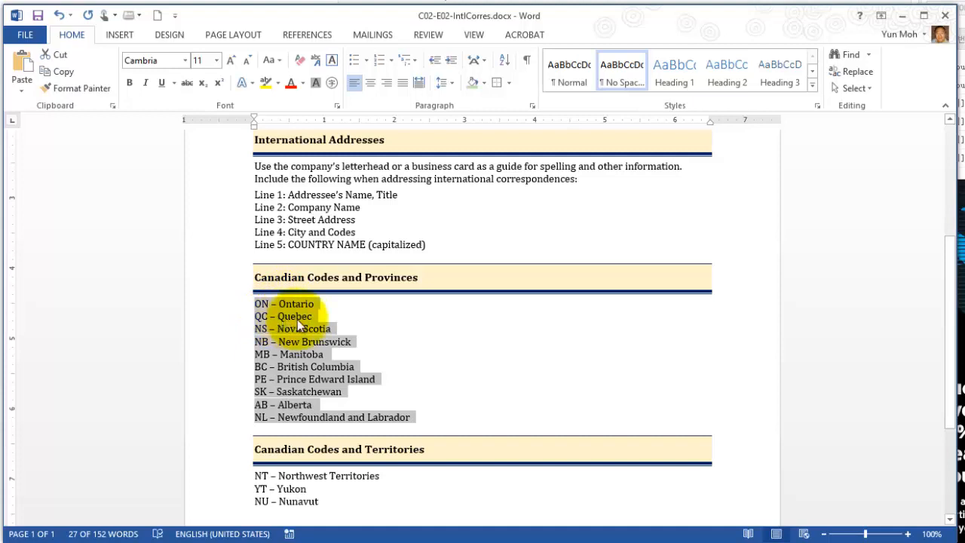
click(507, 64)
click(759, 347)
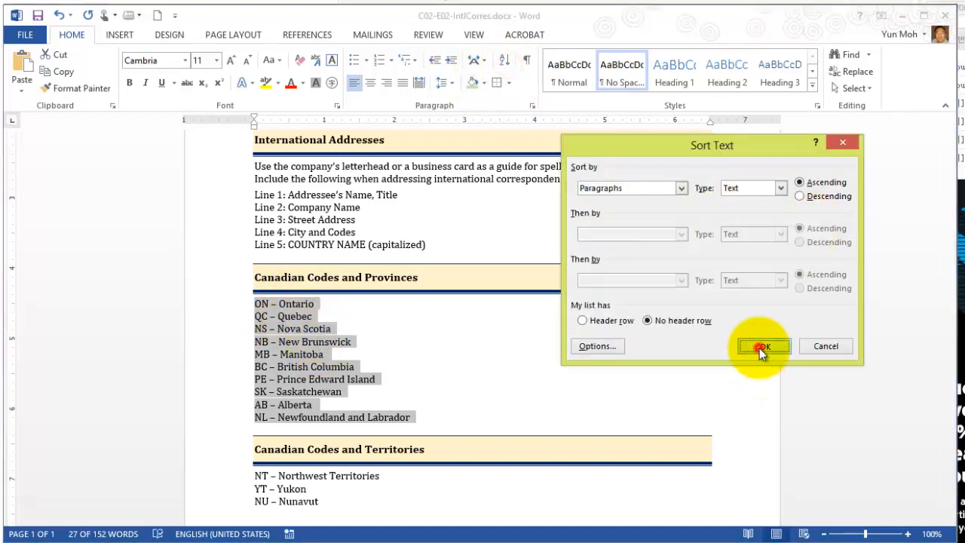
scroll(453, 420, down, 2)
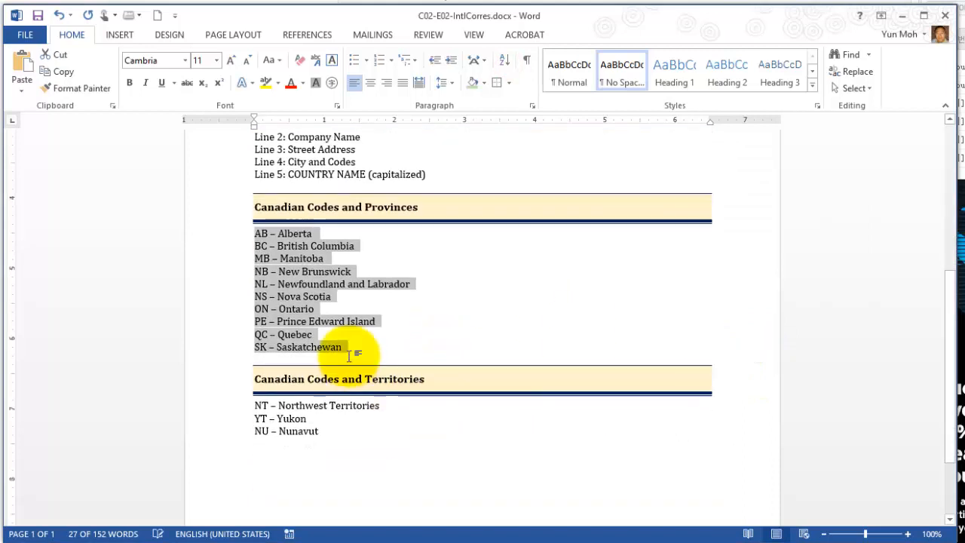
click(288, 357)
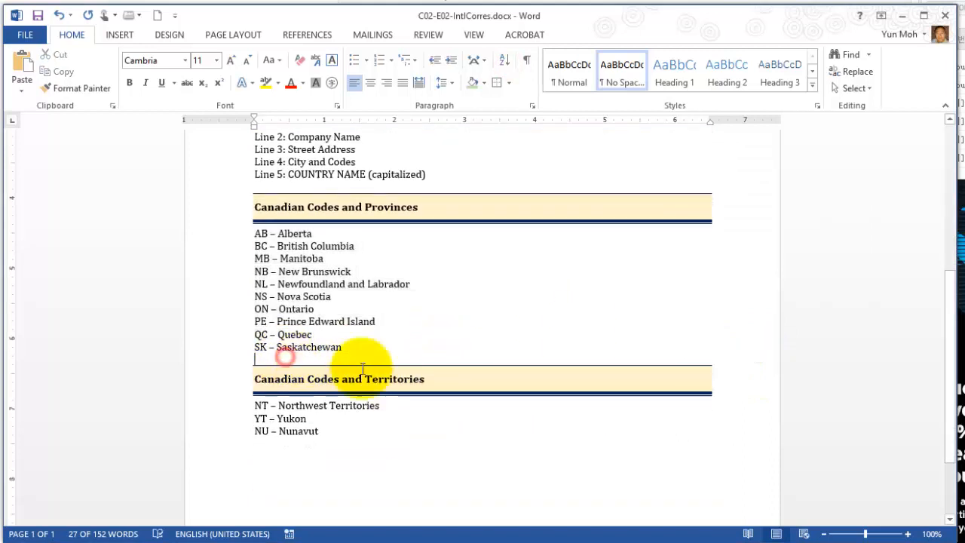
click(322, 346)
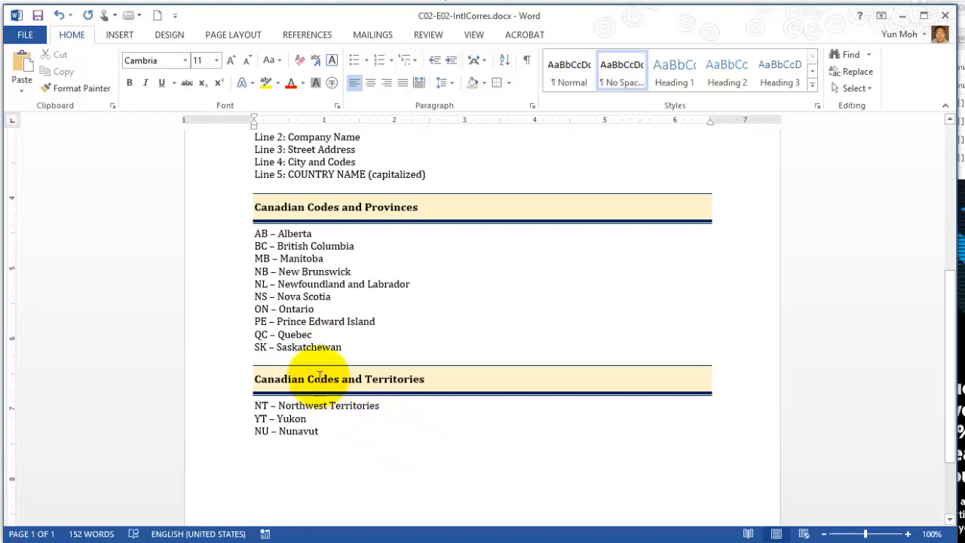
- Sort the three entries under Canadian Codes and Territories by paragraphs as text in ascending order, and look back over the sorted lists
click(335, 435)
drag(335, 435, 252, 404)
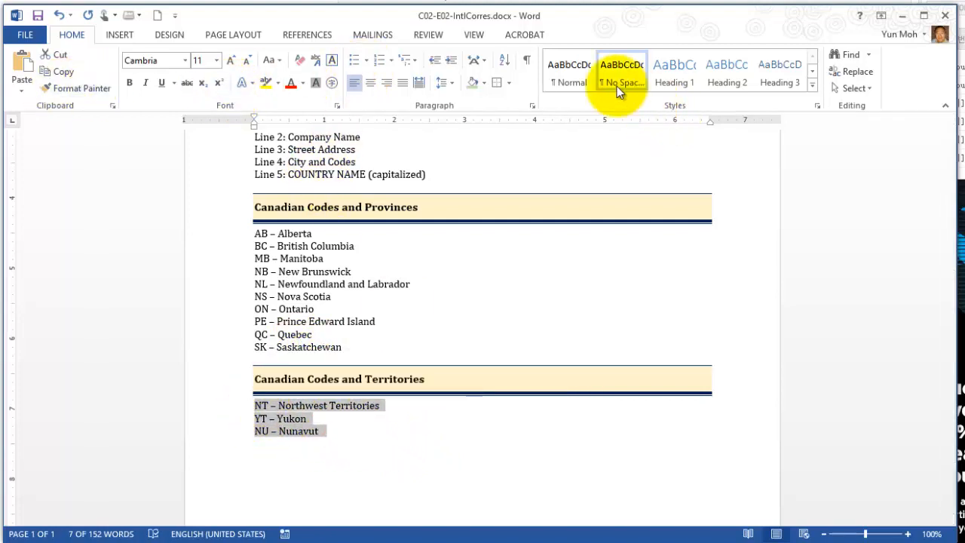
click(504, 61)
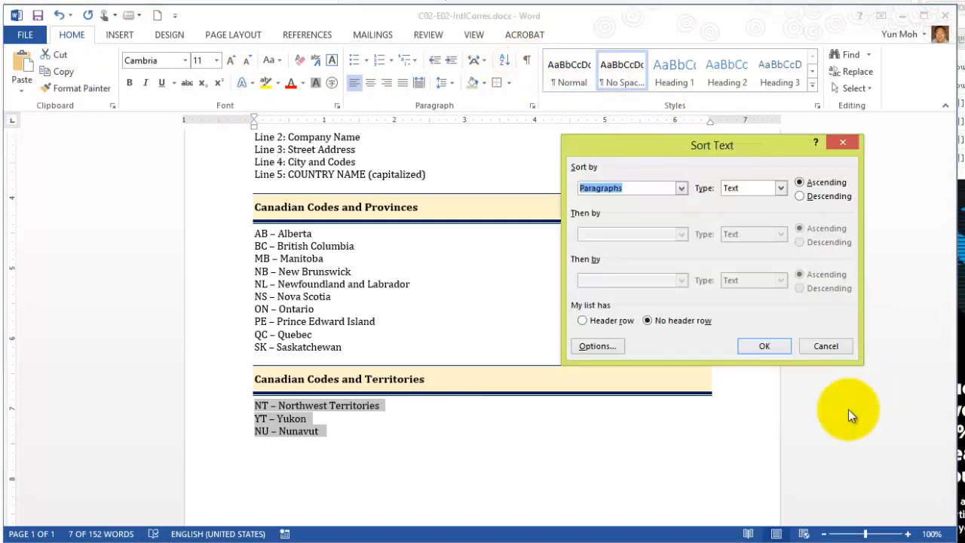
click(761, 346)
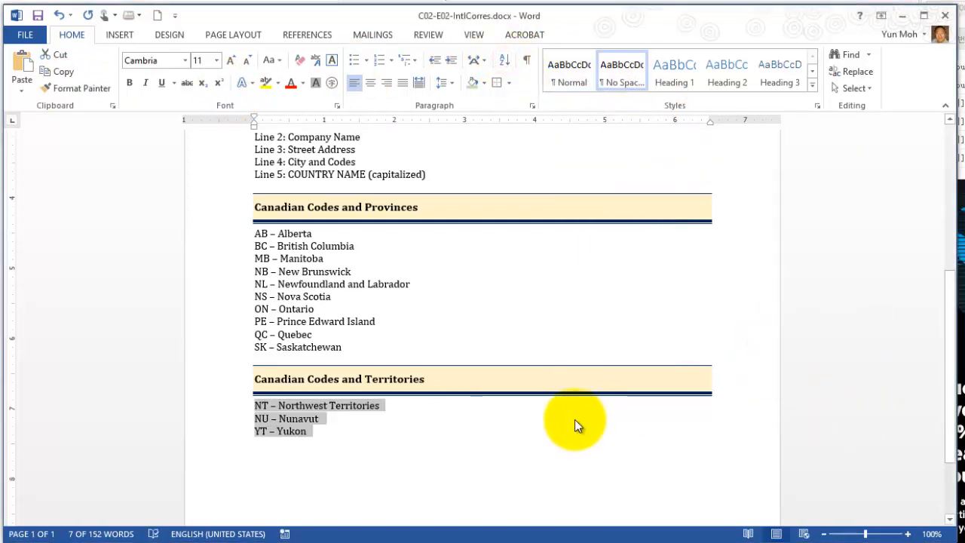
scroll(406, 447, up, 3)
scroll(360, 241, up, 3)
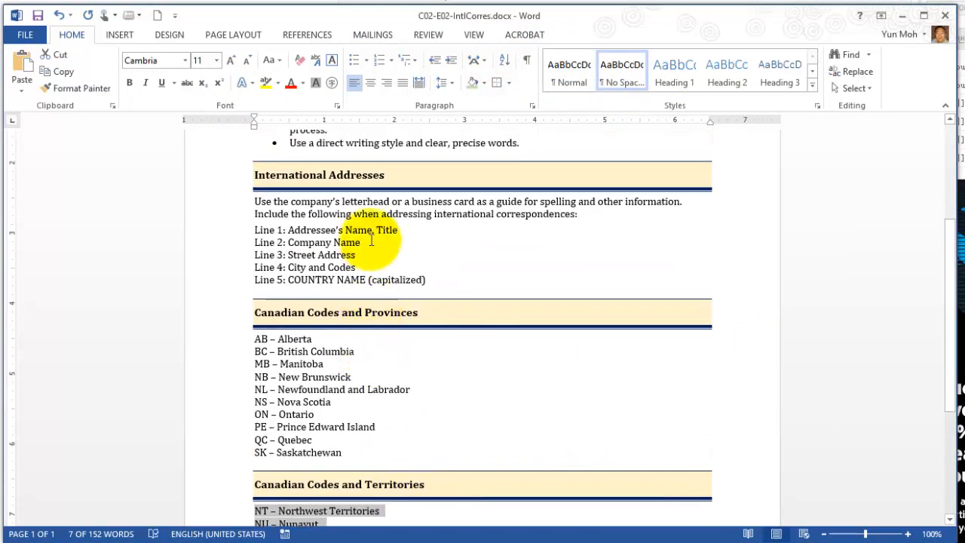